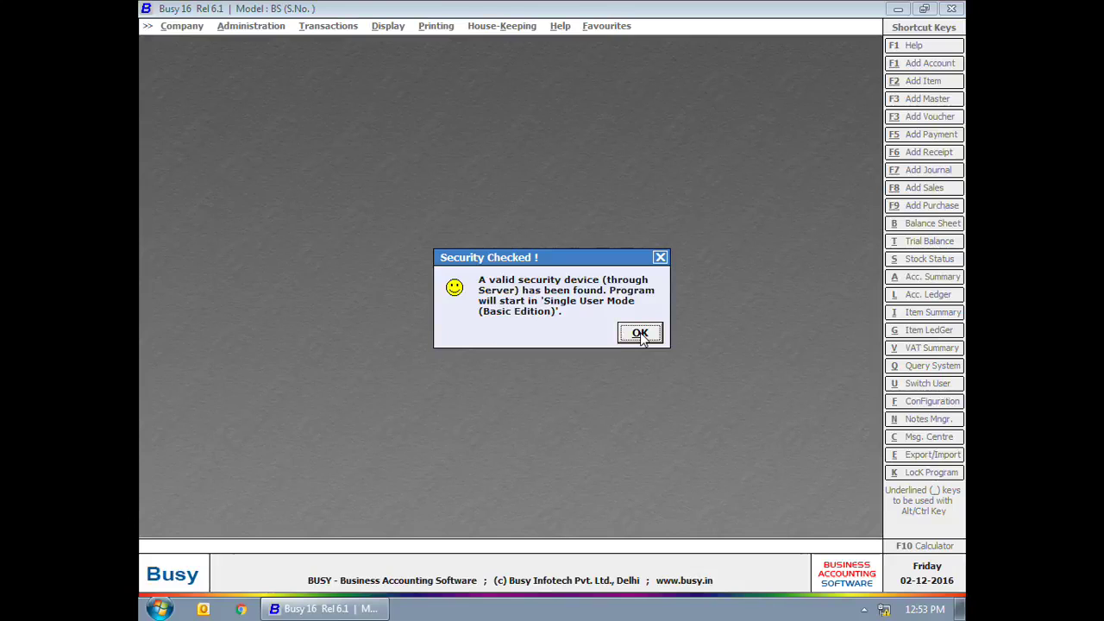
Step: Dismiss the Security Checked notice and start a new company via Company > Create Company
left_click(640, 334)
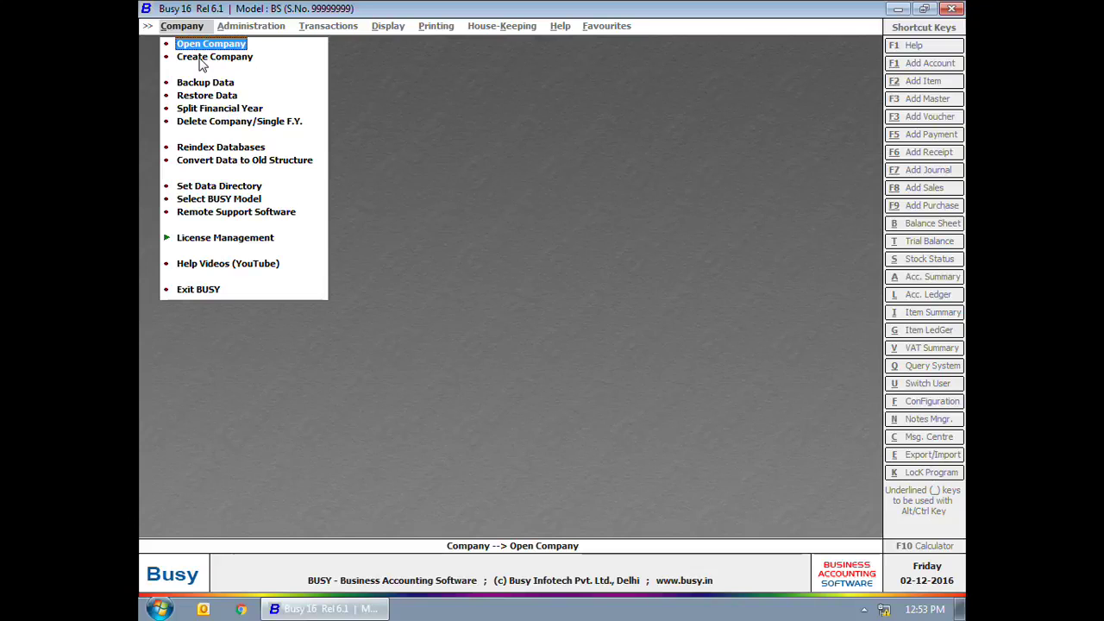
left_click(200, 62)
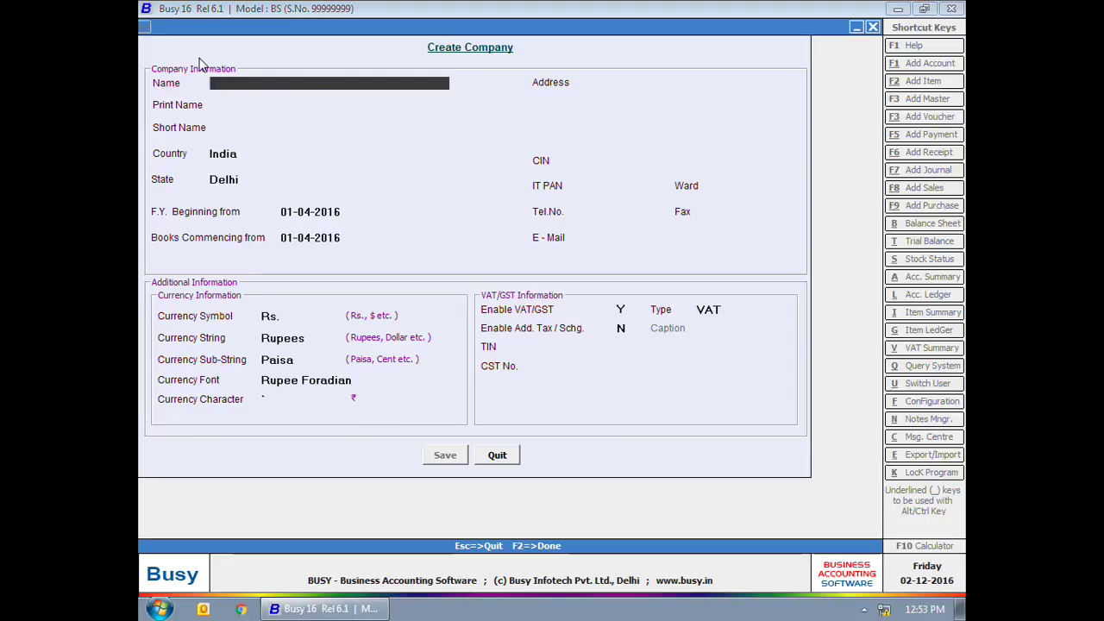
Step: Name the company 'Star Electronics', keeping India, Delhi and the 01-04-2016 financial year start
type("Star Elec")
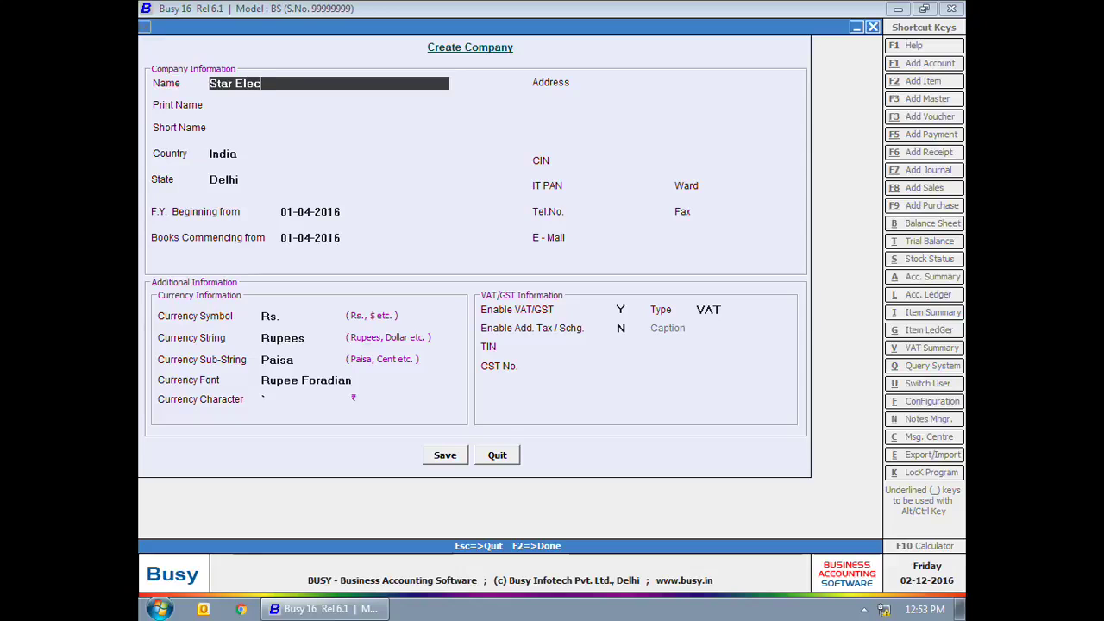
type("tronics")
key("Return")
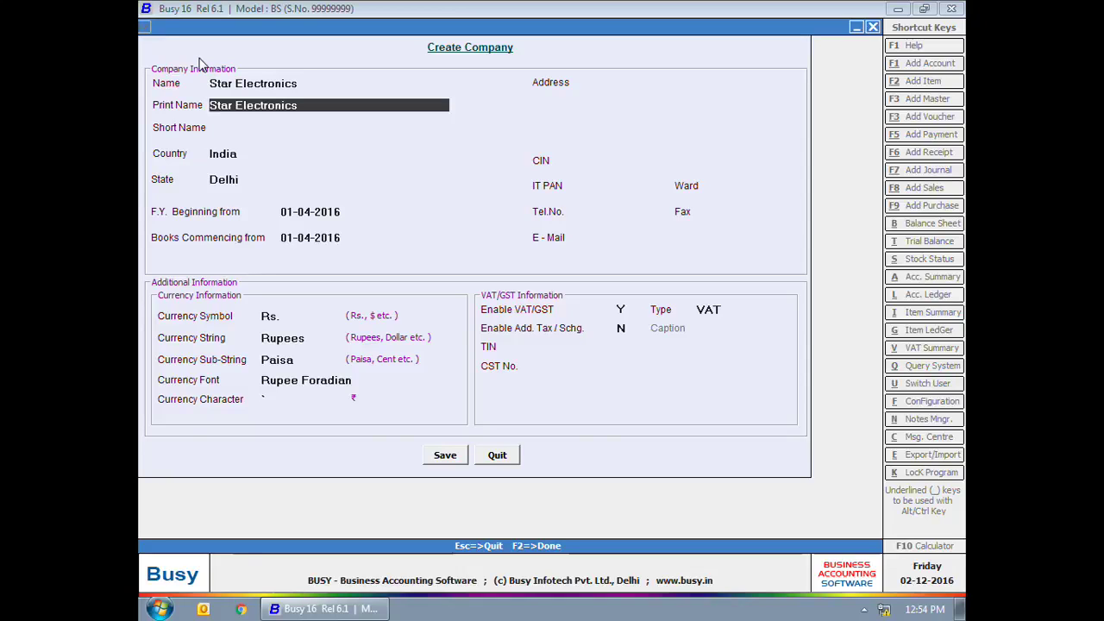
key("Return")
key("Return")
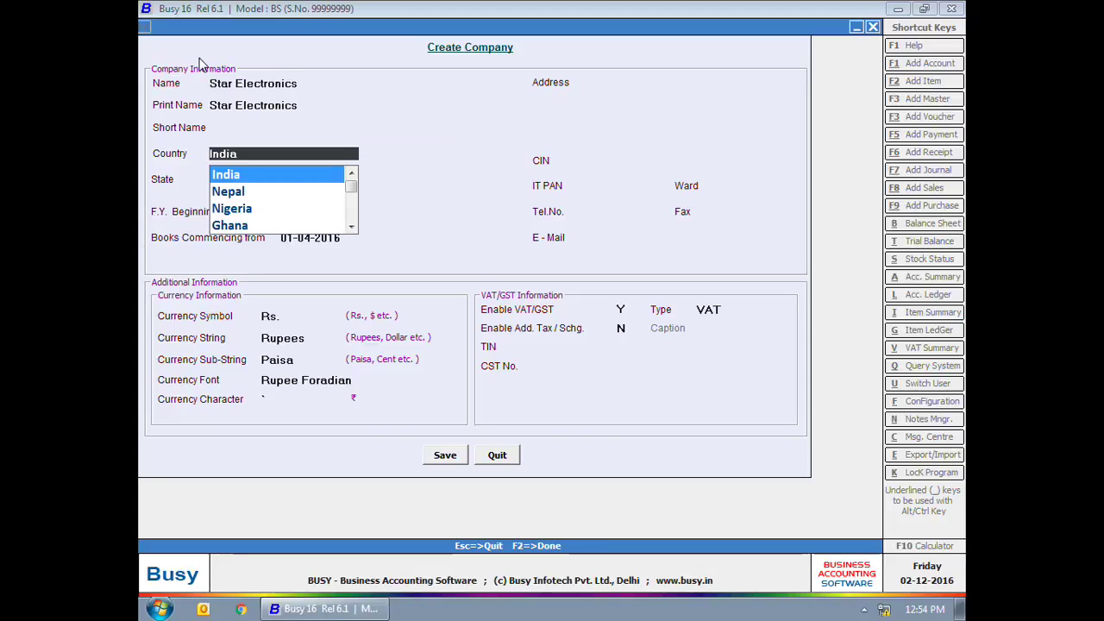
key("Return")
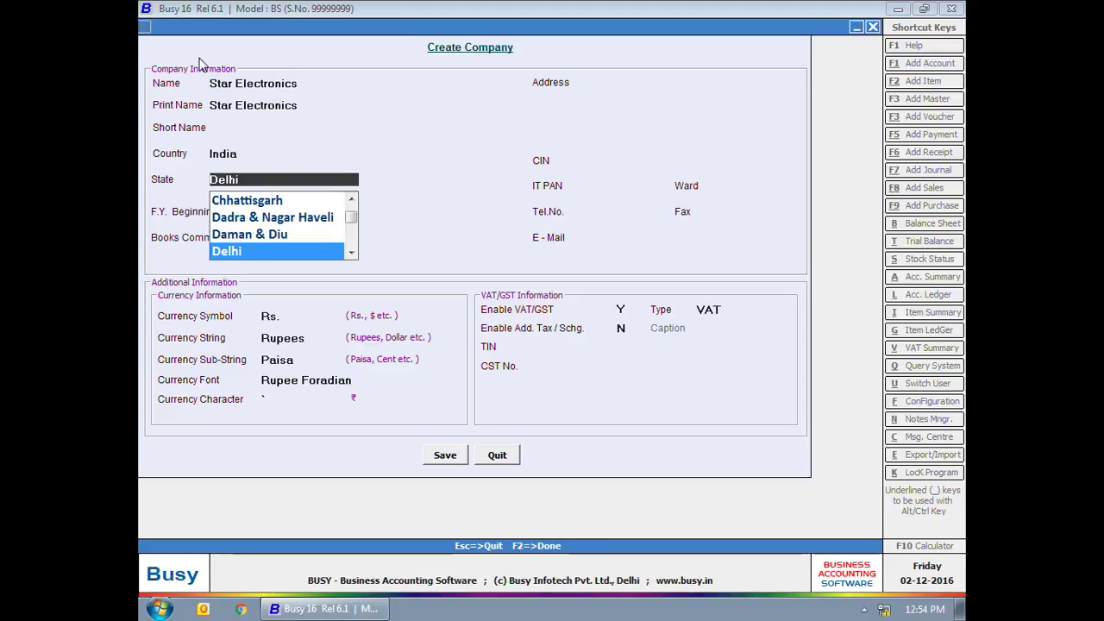
key("Return")
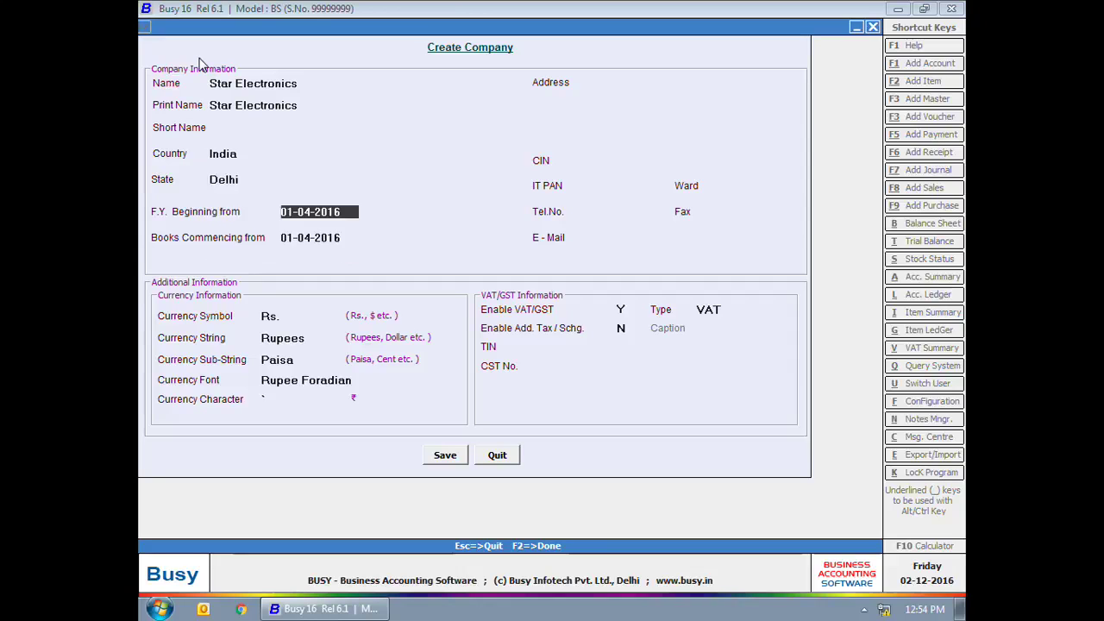
left_click(274, 223)
left_click(390, 224)
left_click(337, 258)
key("Return")
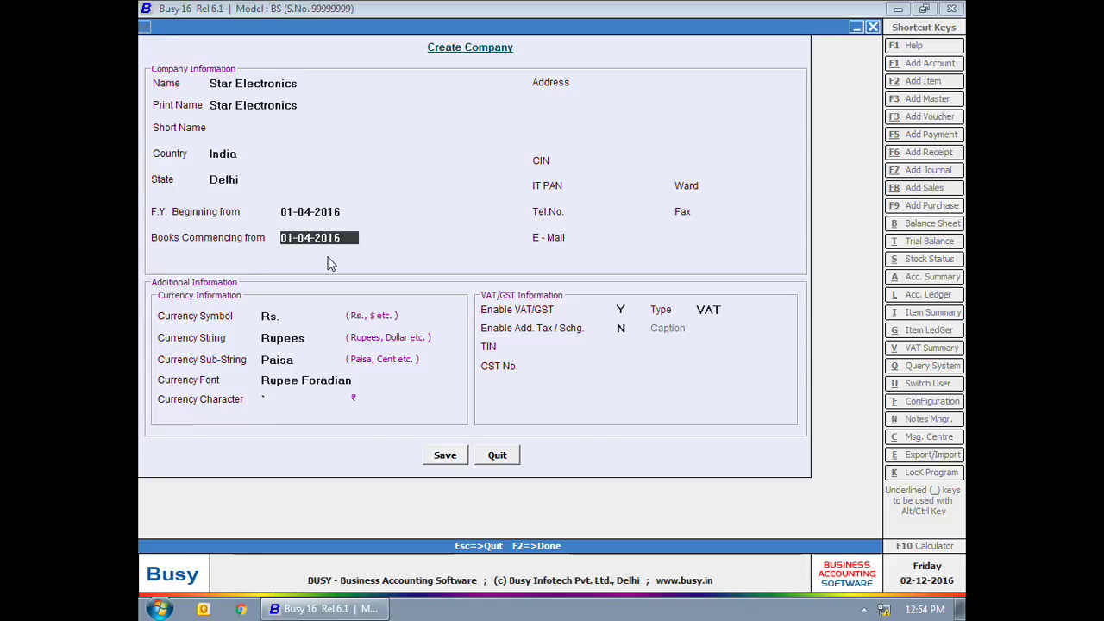
Step: Enter the company's postal address over three address lines
key("Return")
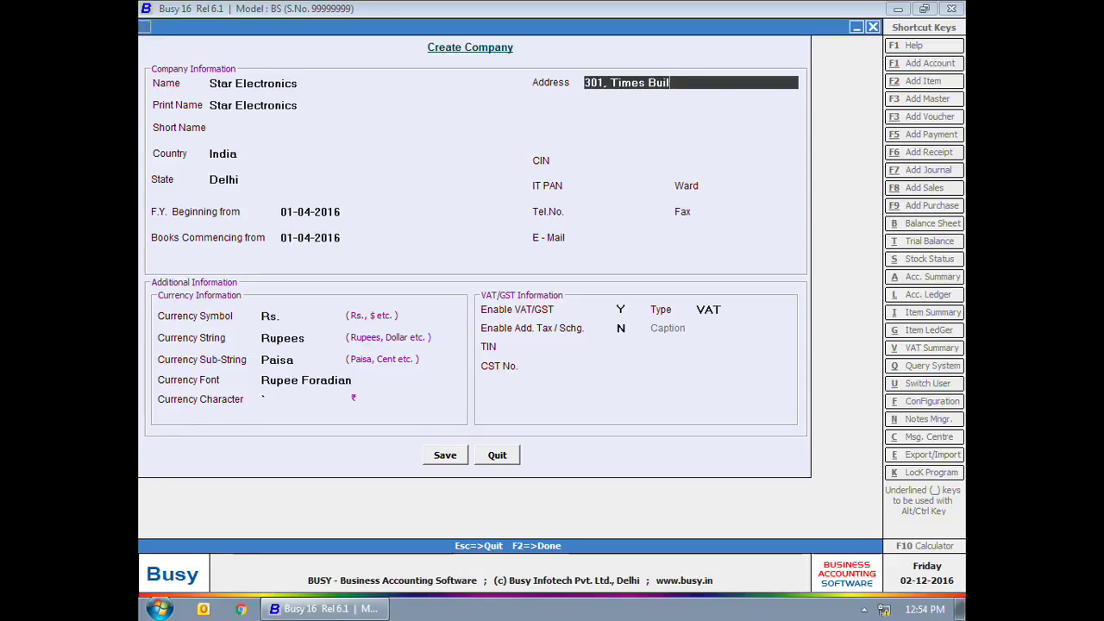
key("Return")
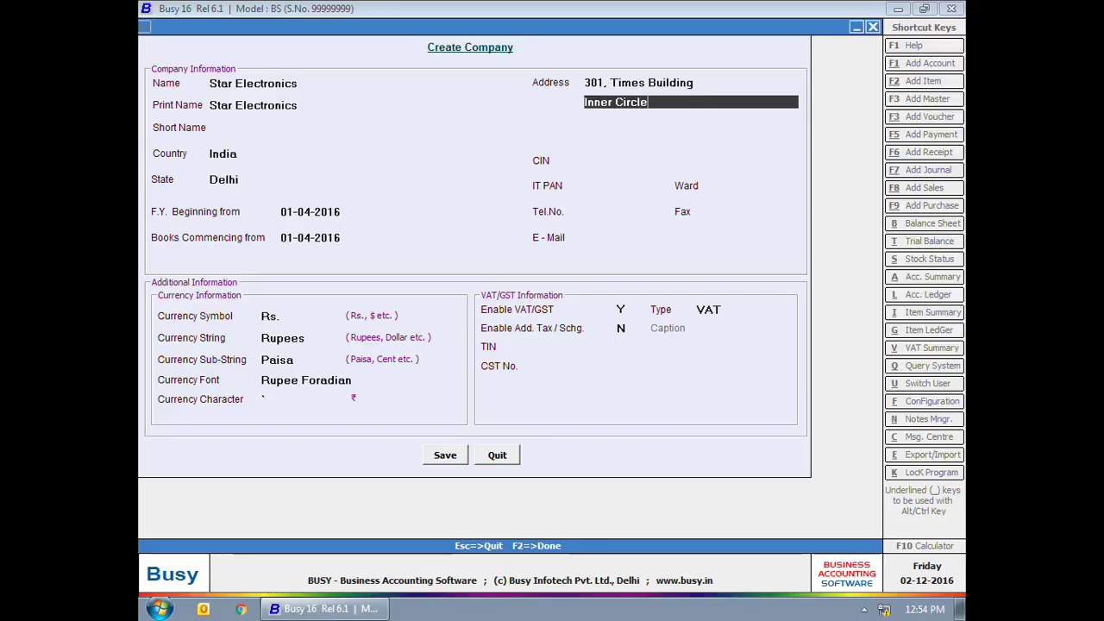
key("Return")
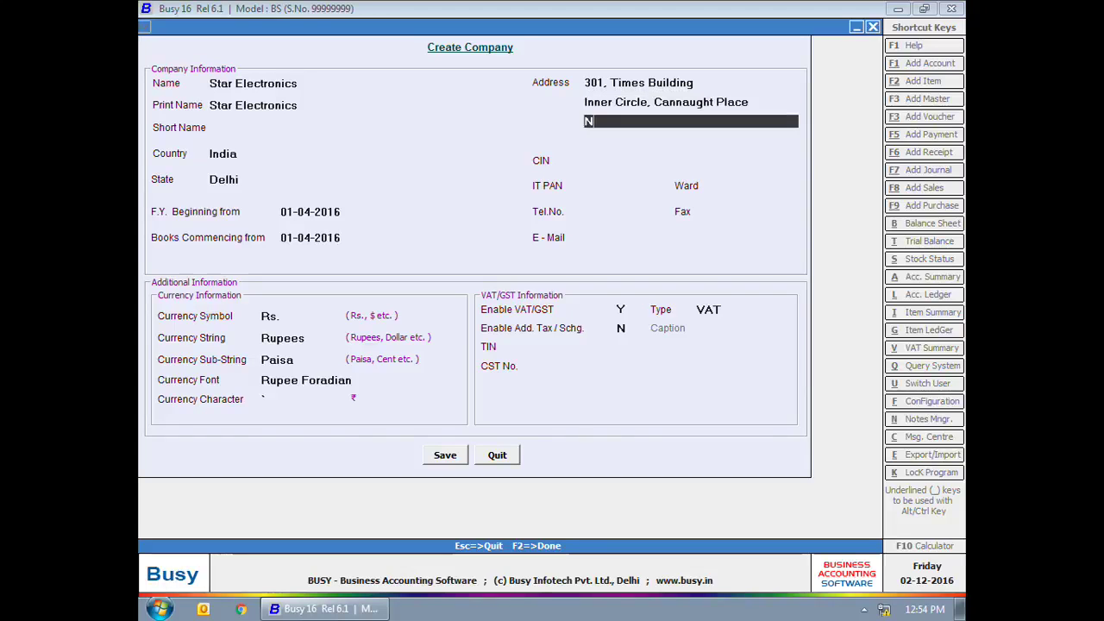
Step: Fill in the company's IT PAN, ward, telephone number and e-mail address
key("Return")
type("2345")
key("Return")
type("6789")
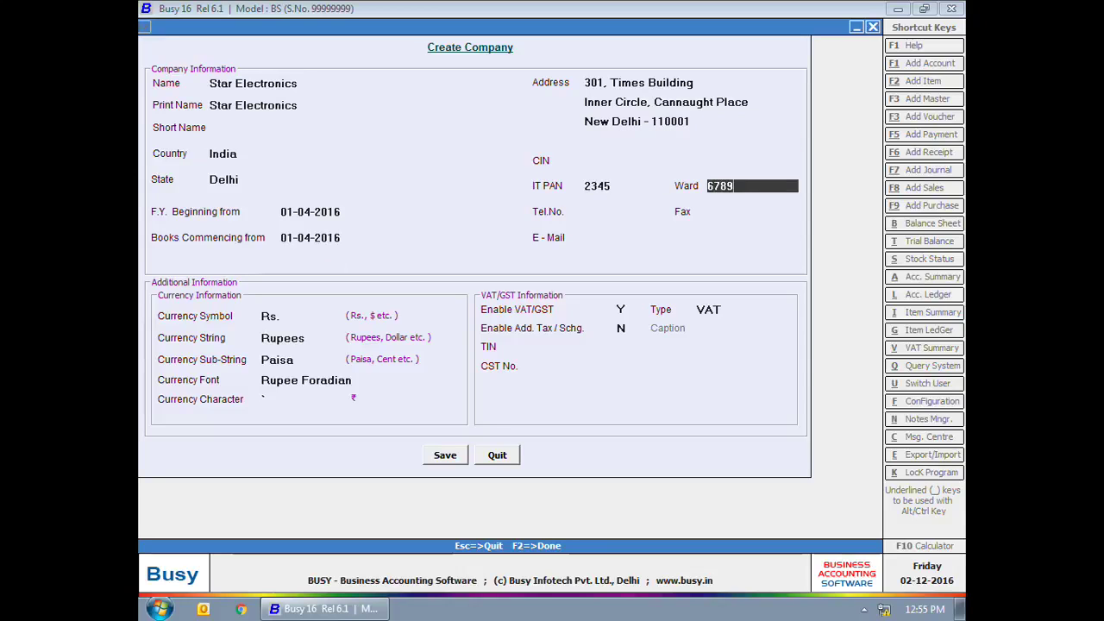
key("Return")
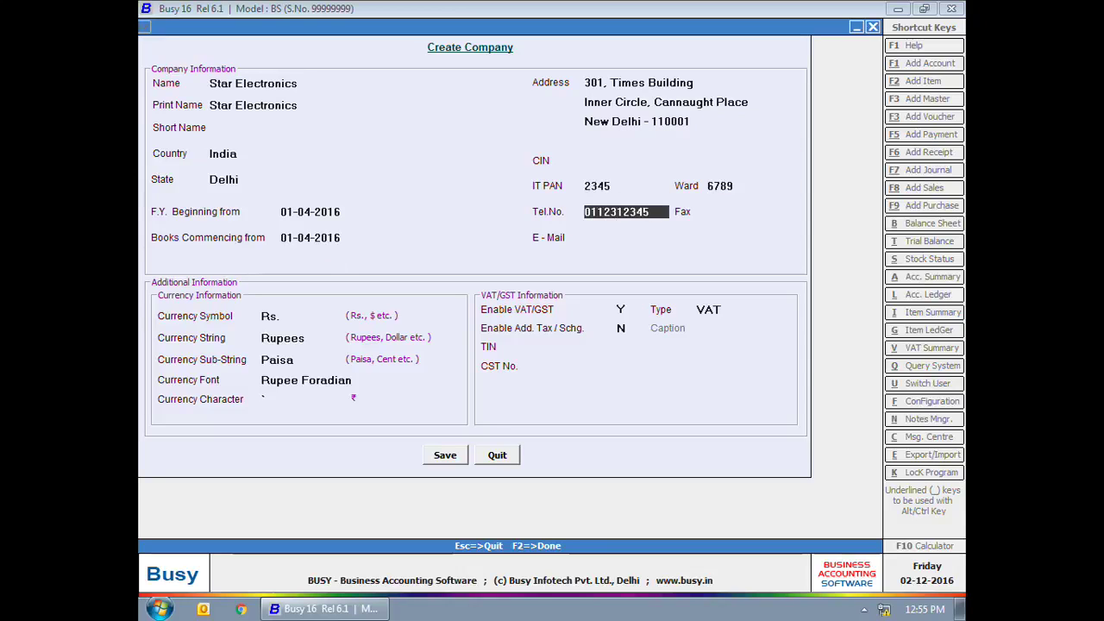
key("Return")
key("Return")
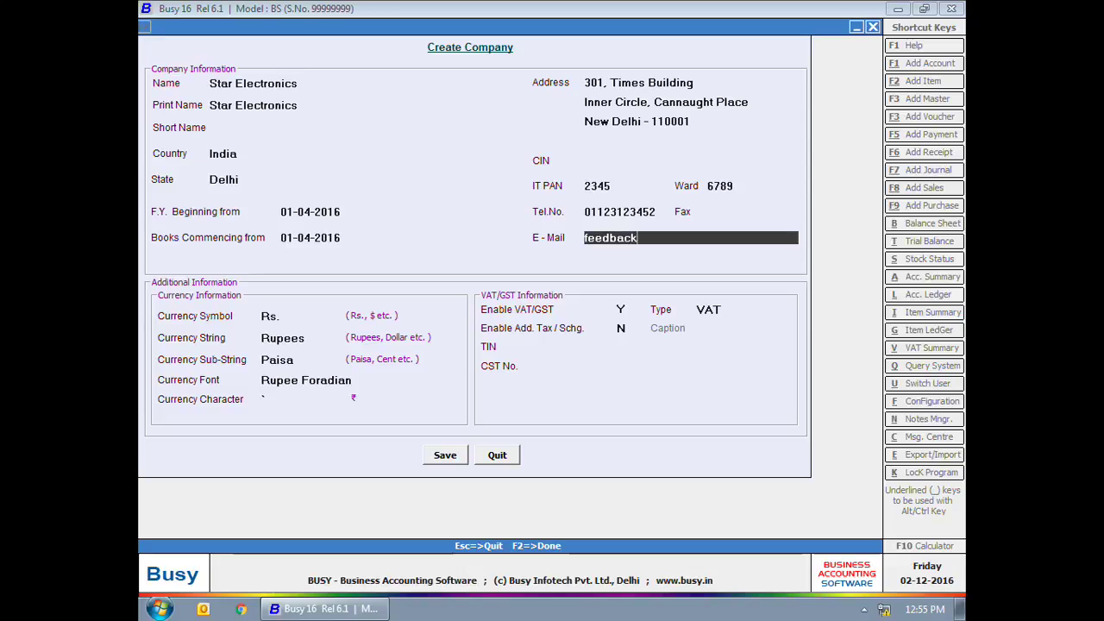
Step: Keep the Rs./Rupees/Paisa currency defaults and VAT type, enter the company TIN, and request saving
key("Return")
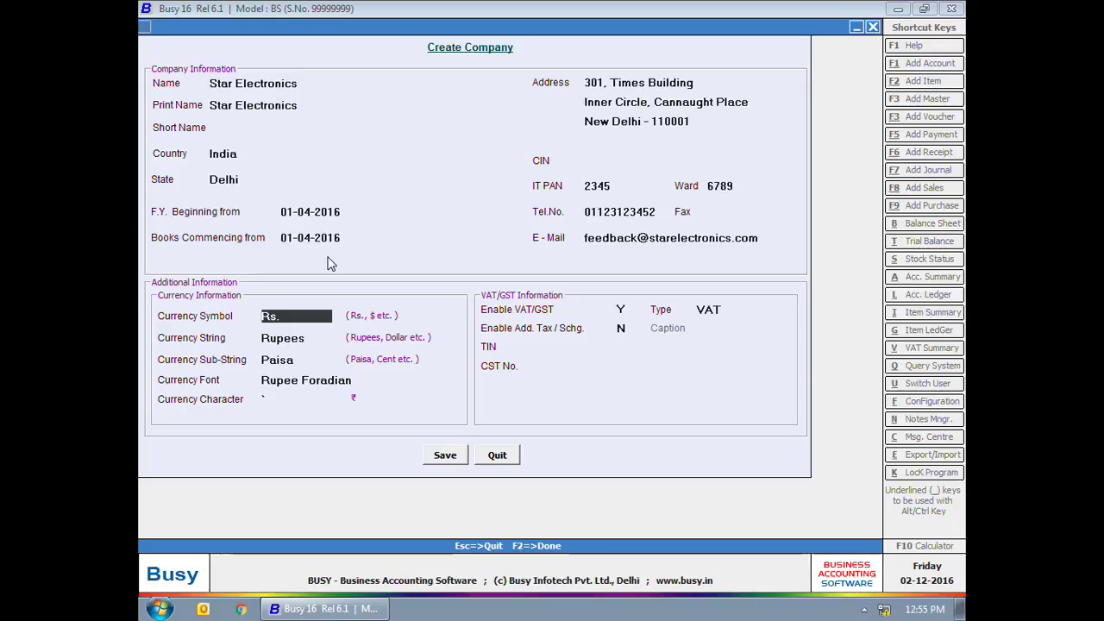
key("Return")
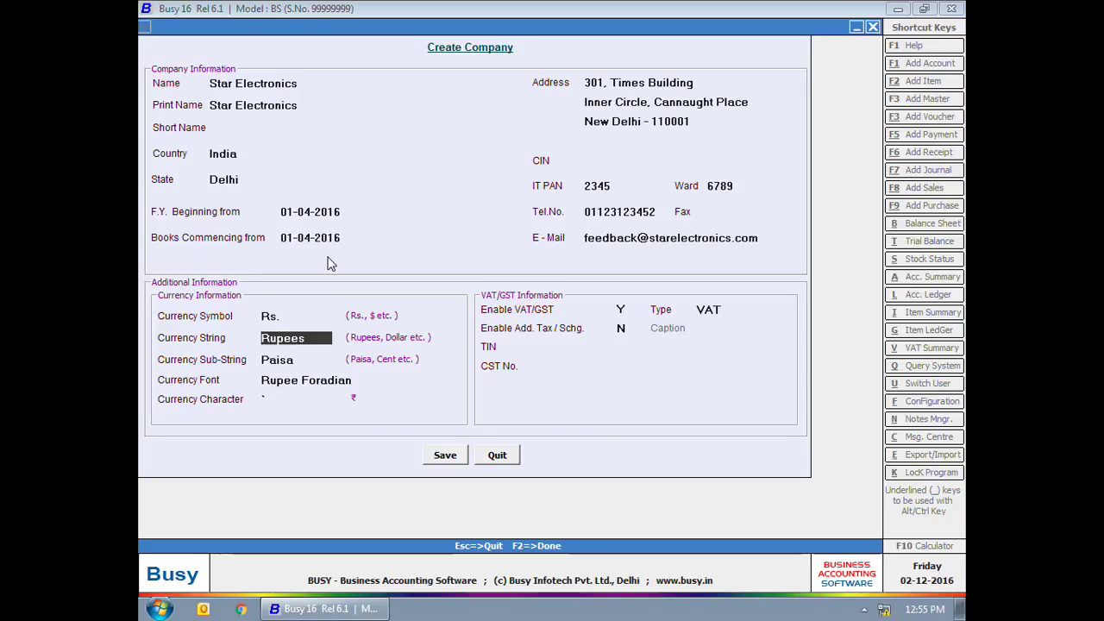
key("Return")
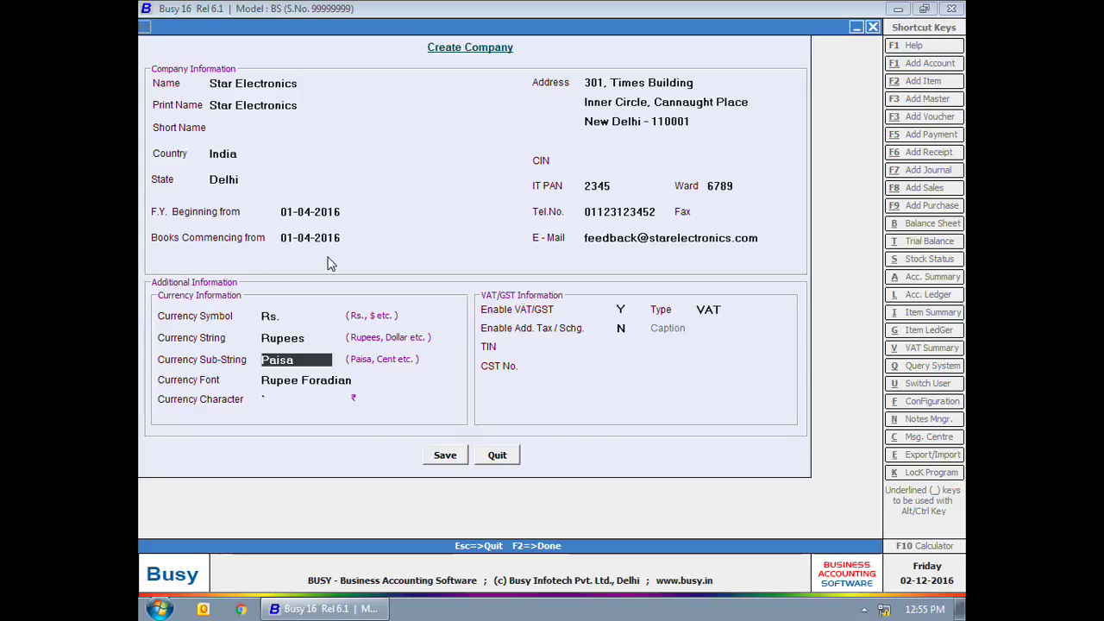
key("Return")
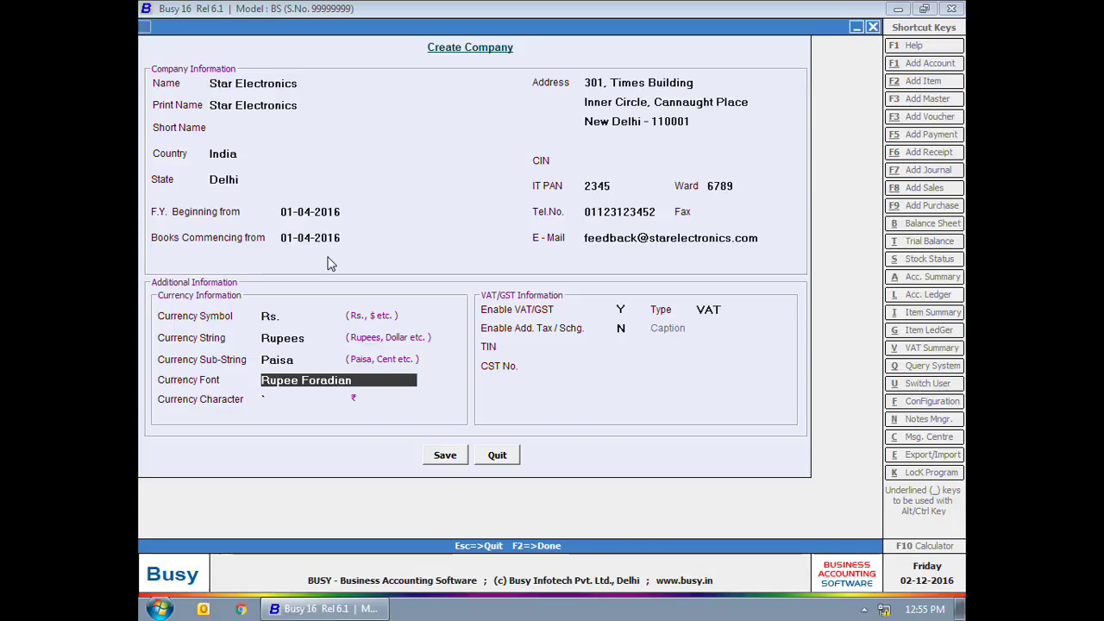
key("Return")
key("Return")
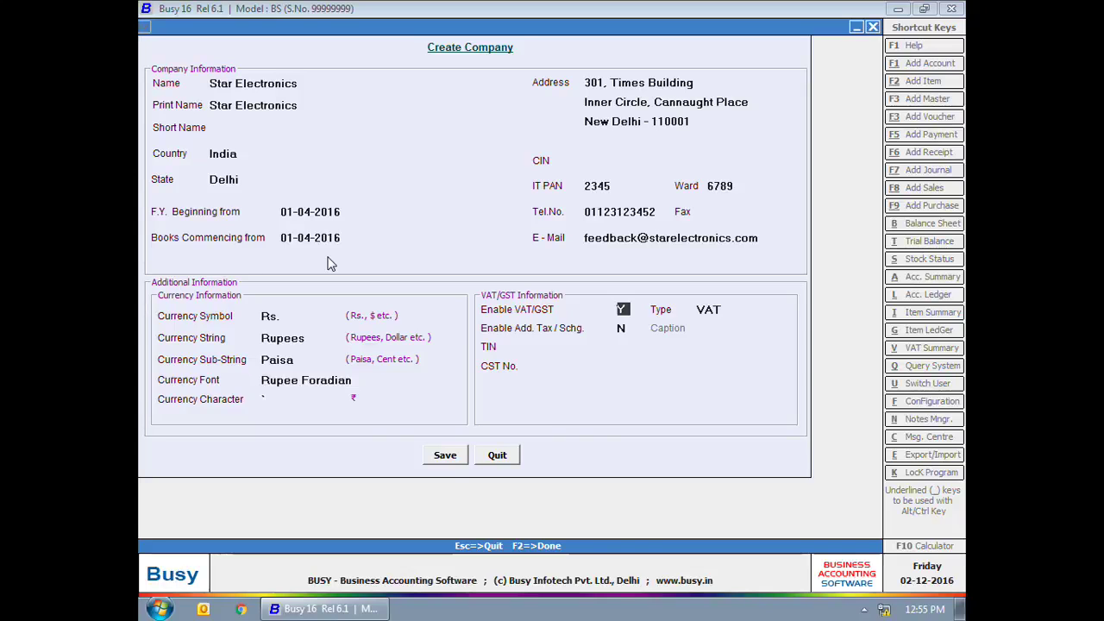
key("Return")
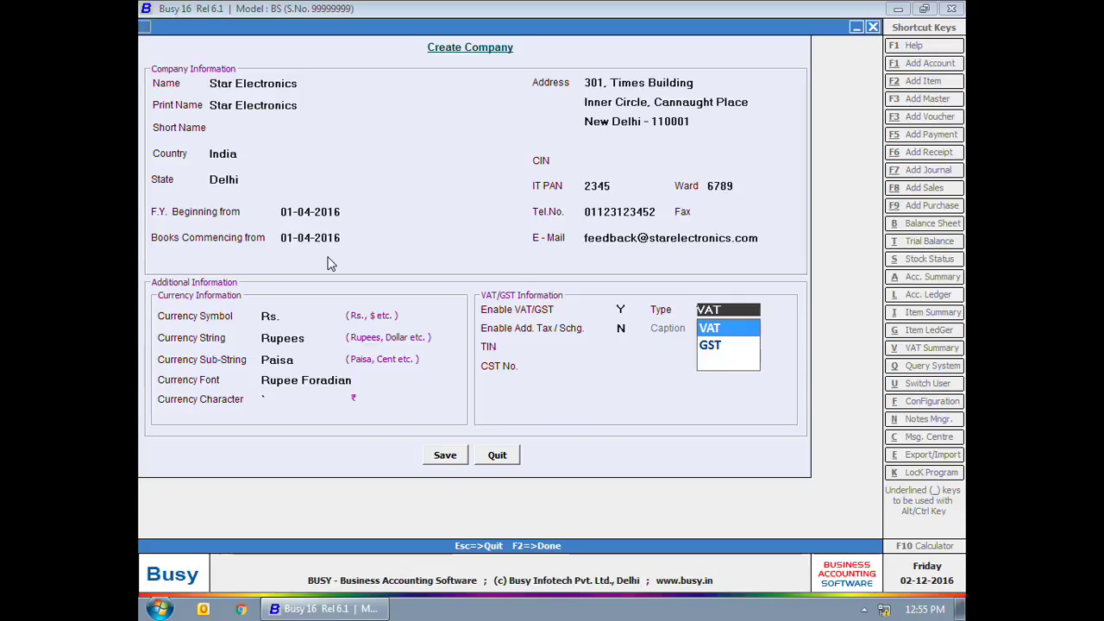
key("Return")
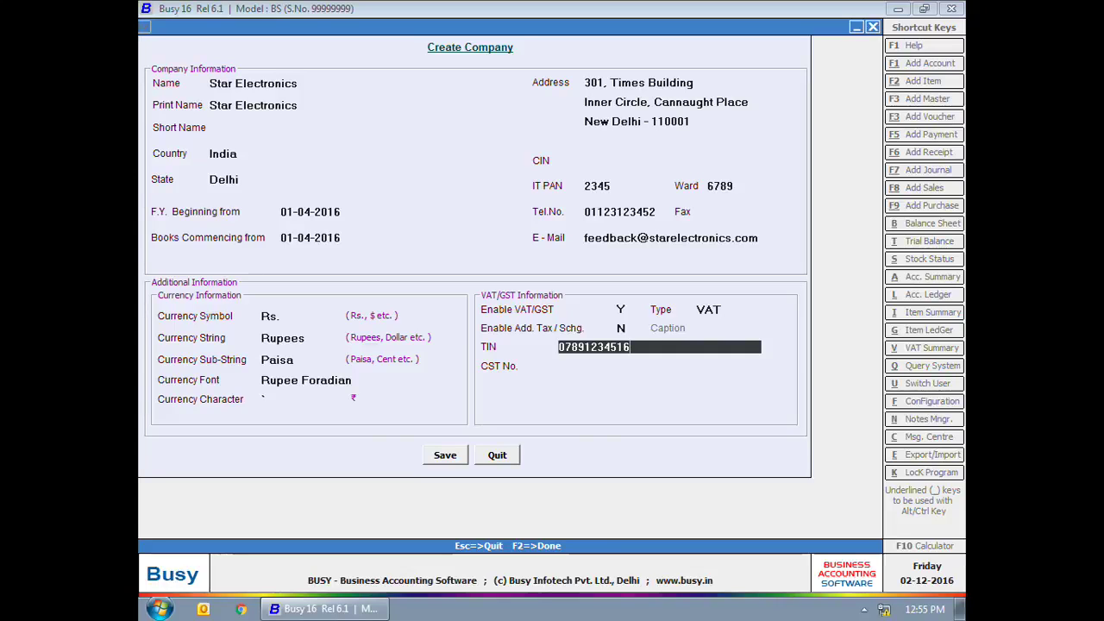
key("F2")
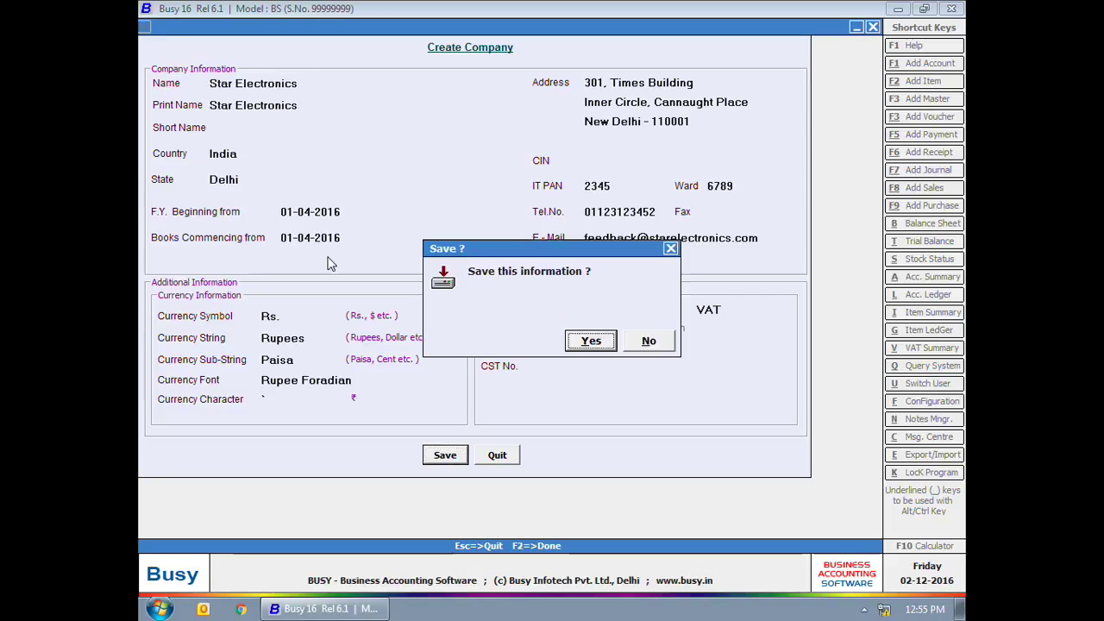
Step: Save Star Electronics with 'Don't Copy Anything' and dismiss the company-created message
left_click(595, 344)
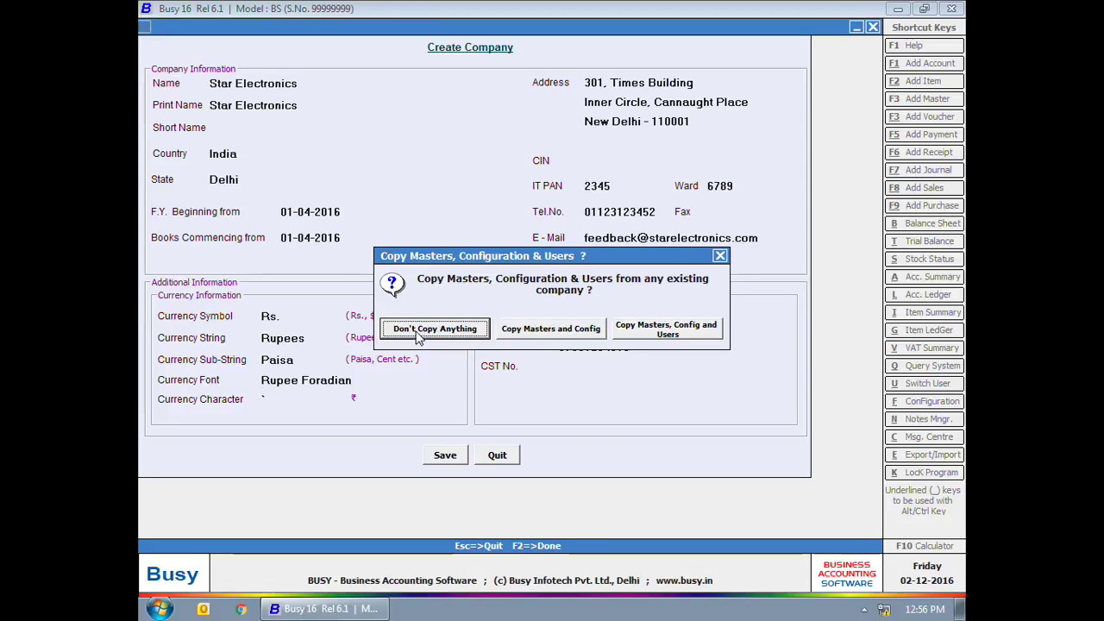
left_click(419, 332)
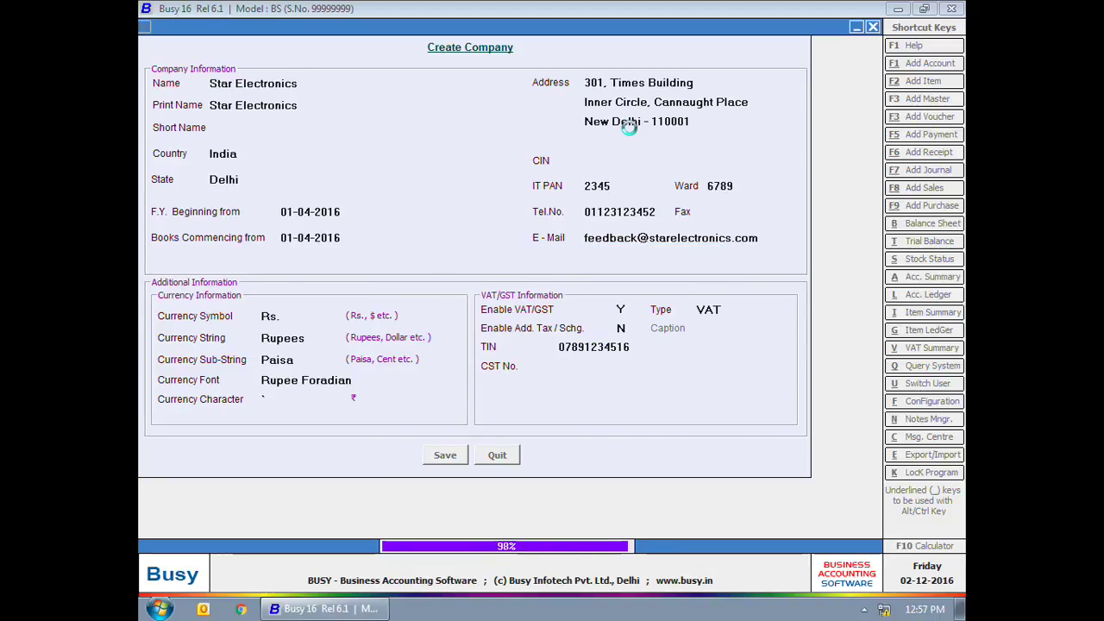
key("Return")
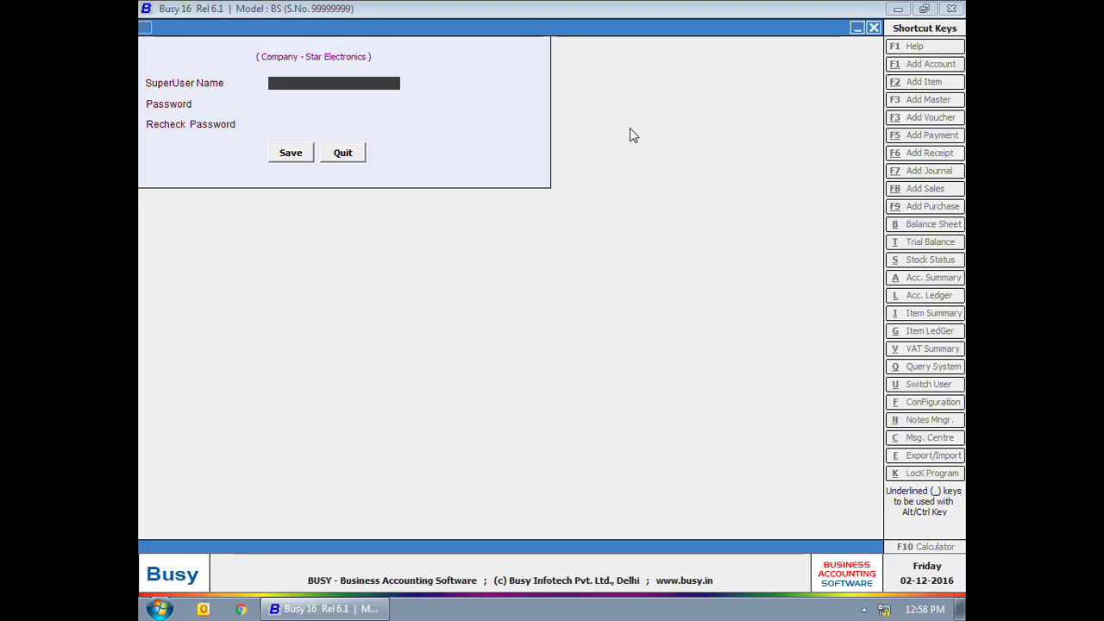
Step: Create superuser 'admin' with a password entered and rechecked, then save the login
type("admin")
key("Return")
type("****")
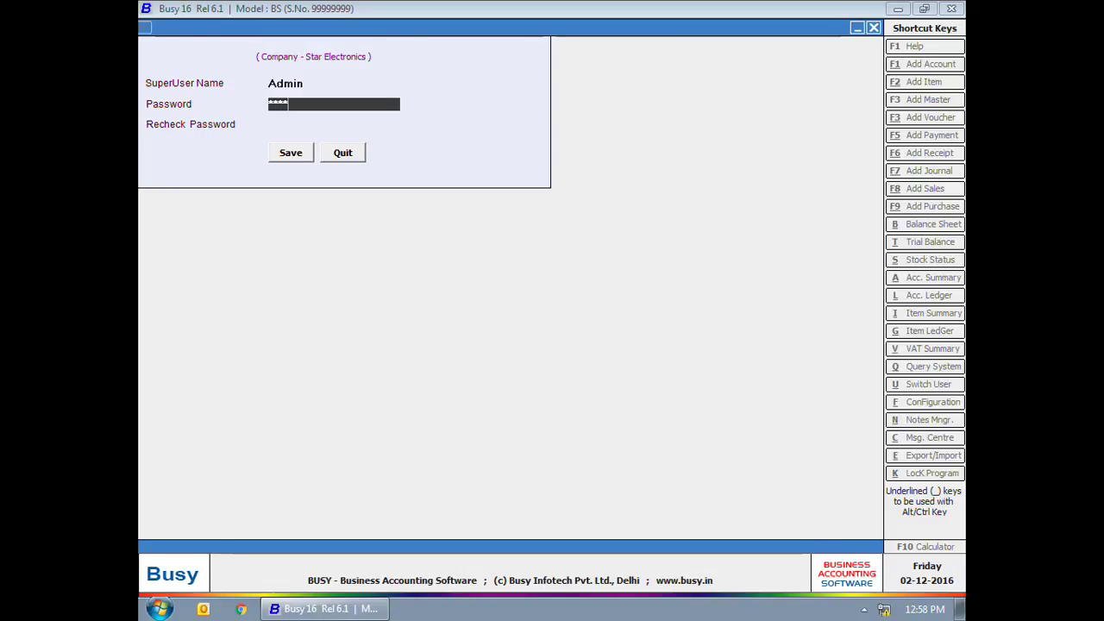
key("Return")
type("****")
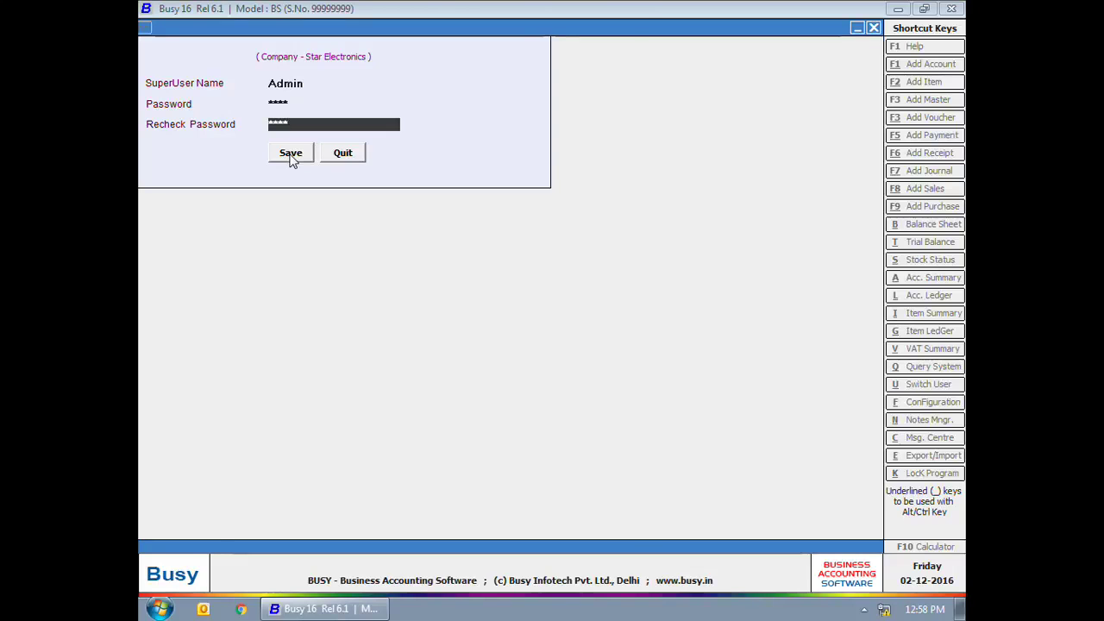
left_click(293, 158)
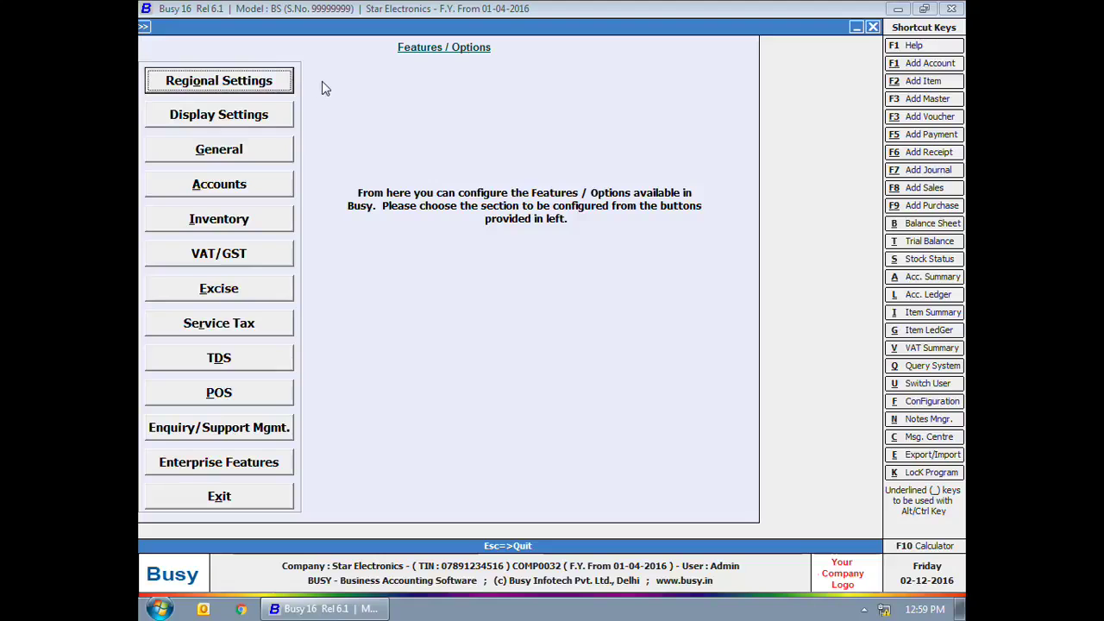
Step: Close the Features/Options window to reach the Star Electronics main workspace
left_click(873, 27)
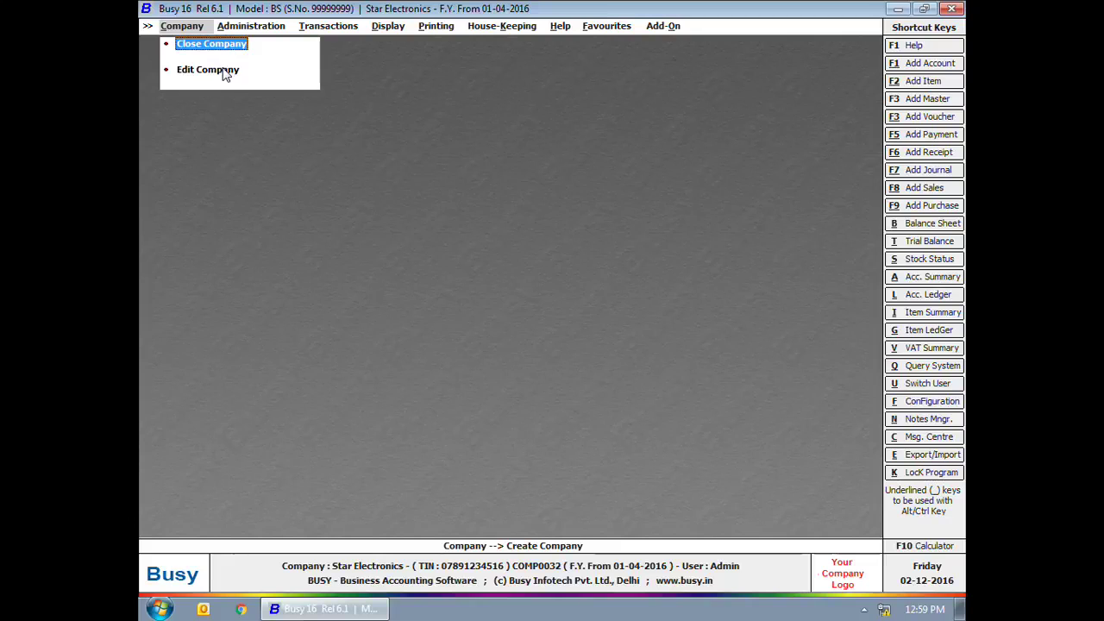
Step: In Edit Company, change the telephone number's last digit to 1 and save the details
left_click(223, 68)
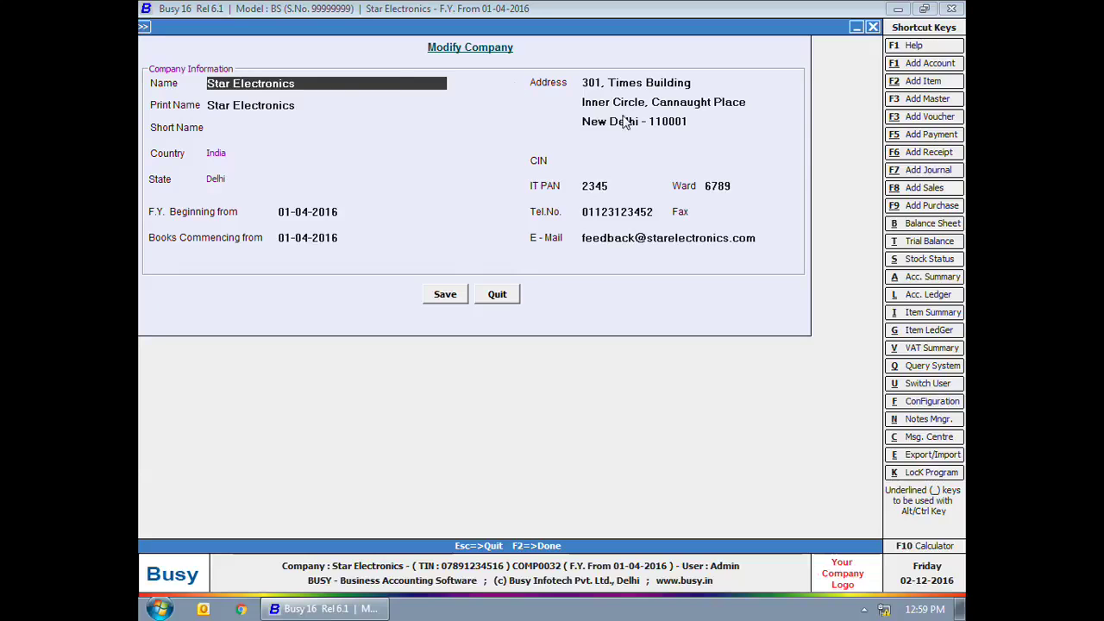
left_click(649, 213)
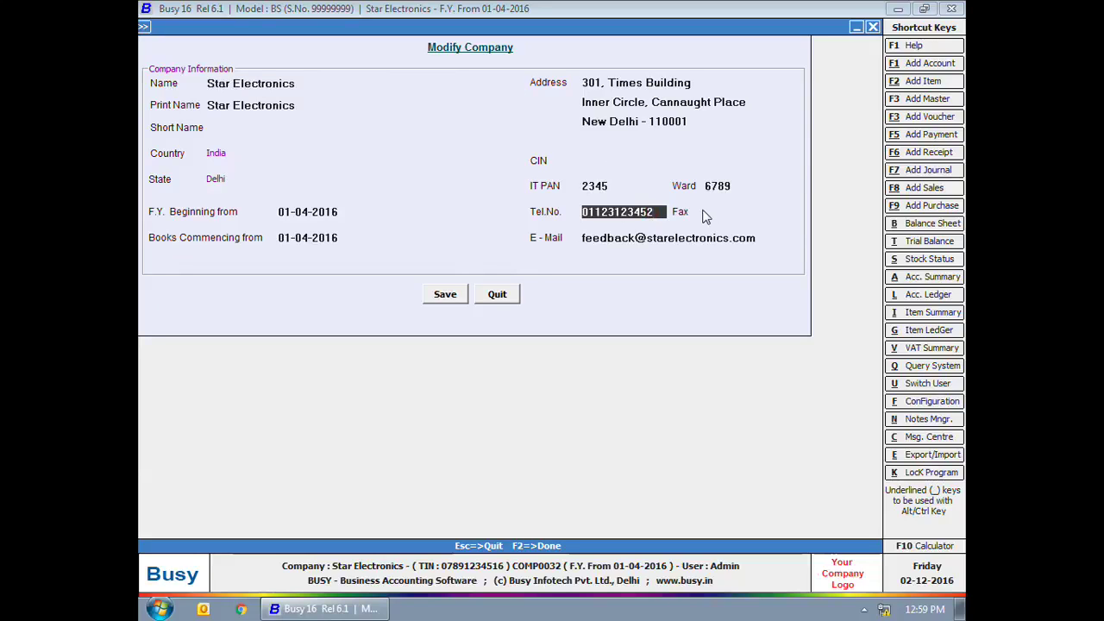
key("BackSpace")
type("1")
left_click(607, 240)
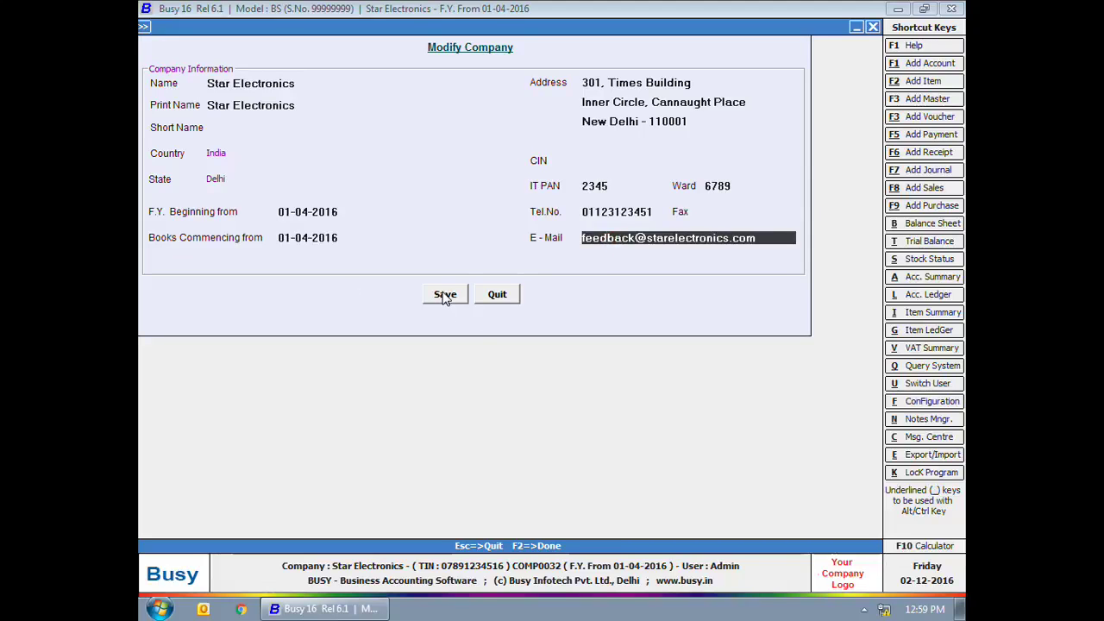
left_click(444, 295)
left_click(589, 343)
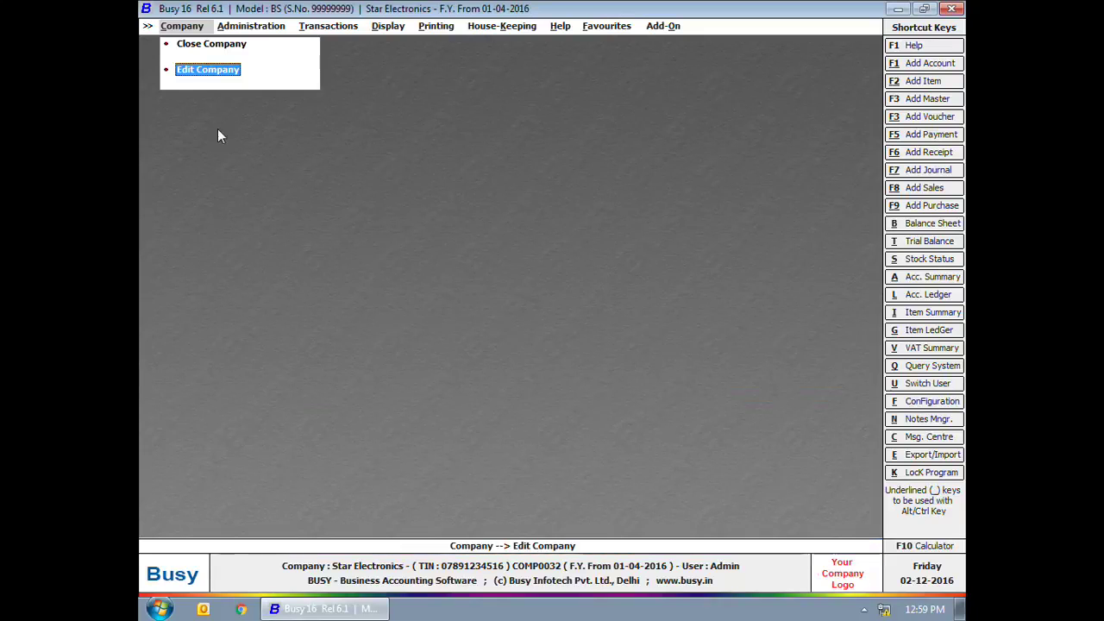
Step: Close Star Electronics, then reopen it and log in as admin with the password
left_click(195, 45)
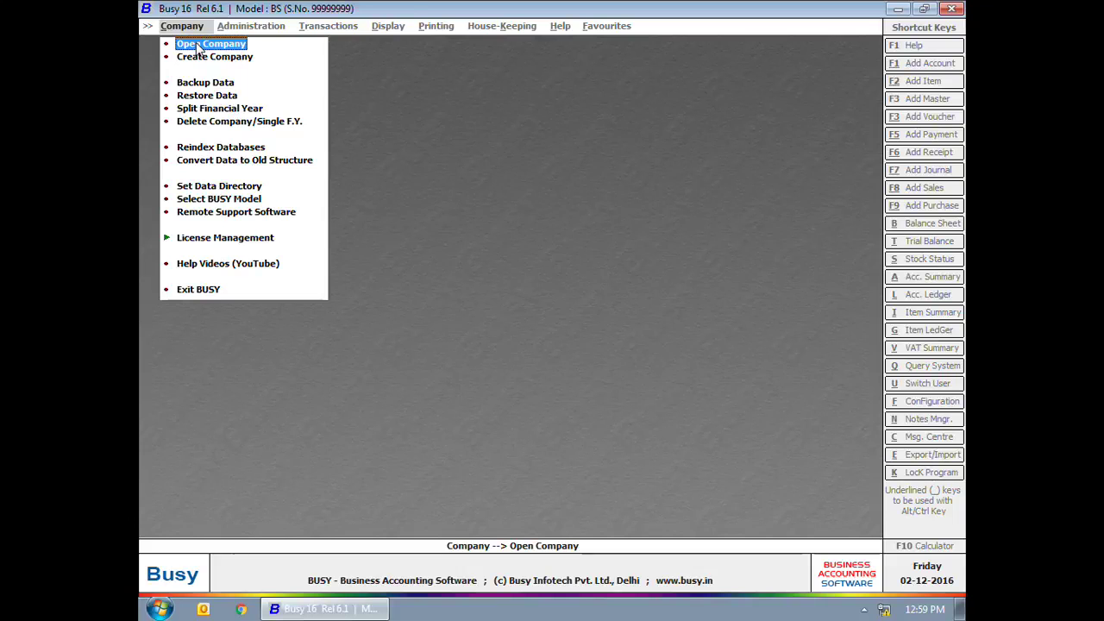
left_click(196, 45)
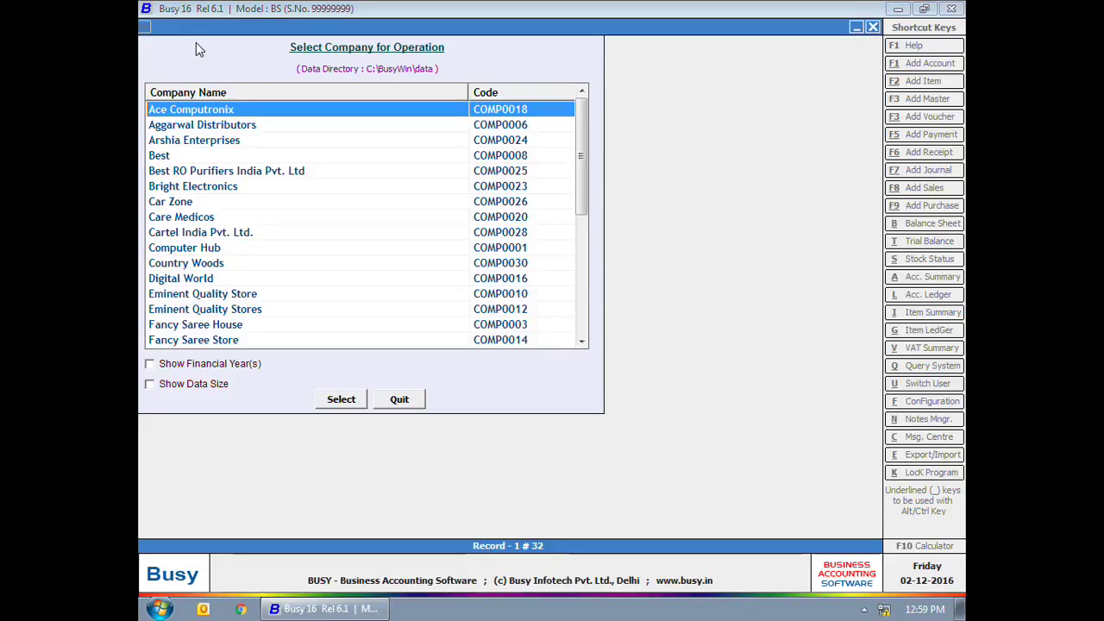
type("st")
key("Return")
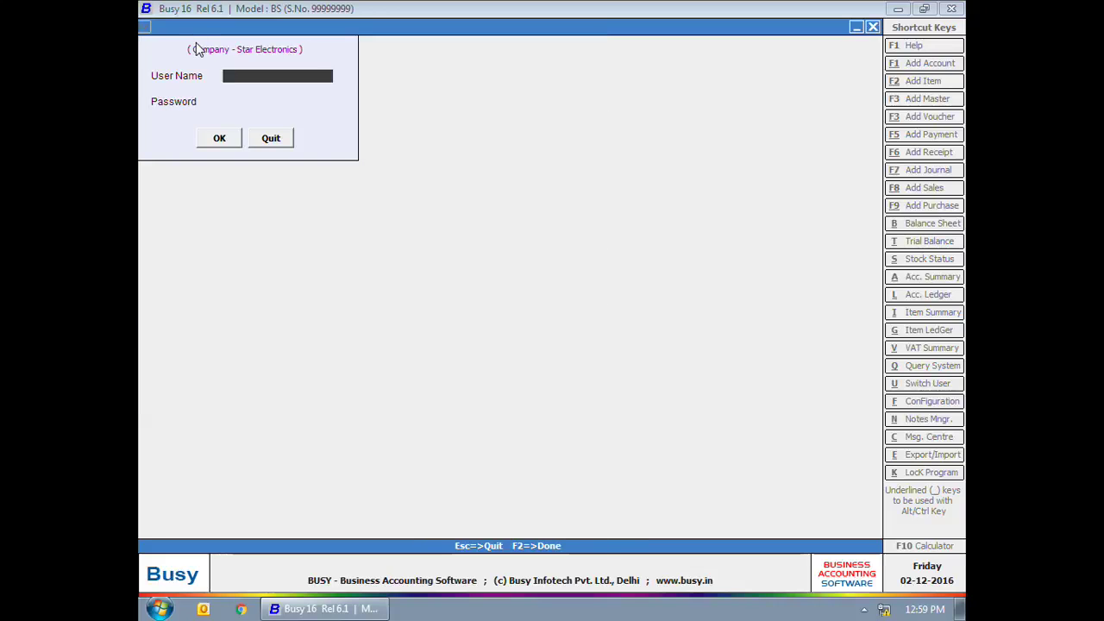
type("admin")
key("Return")
type("****")
key("Return")
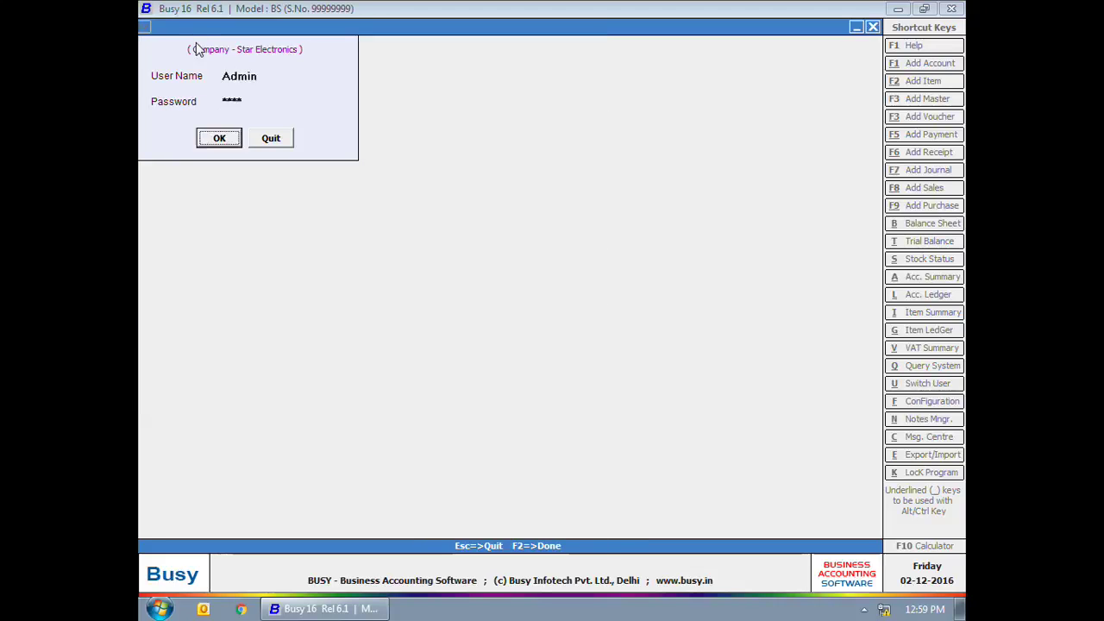
key("Return")
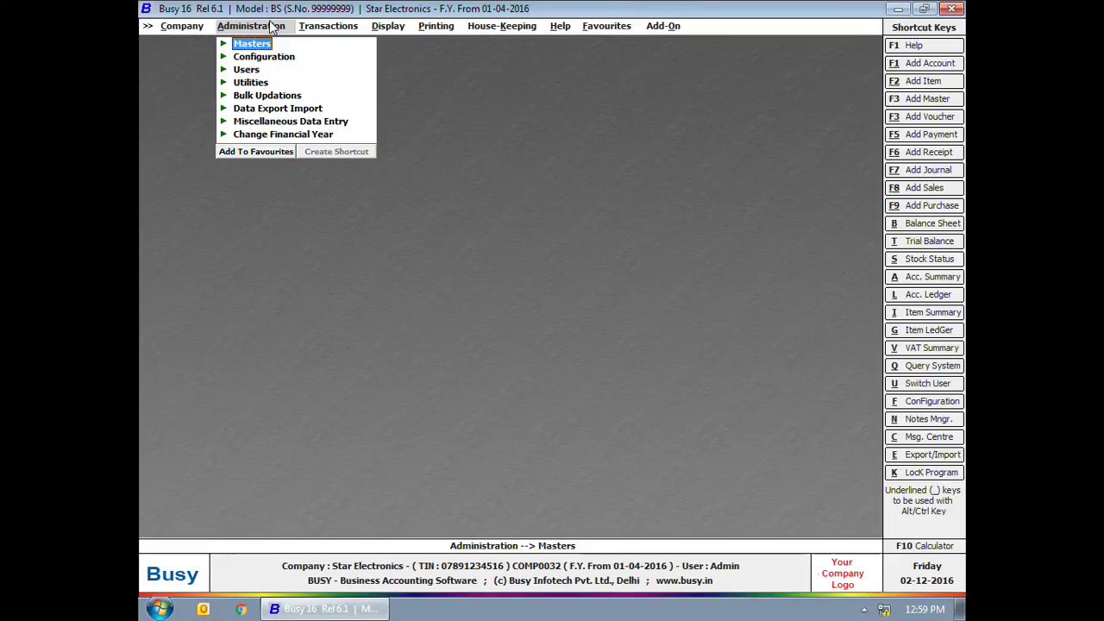
Step: Browse the main menus and come back to the Company menu
key("Right")
key("Right")
key("Right")
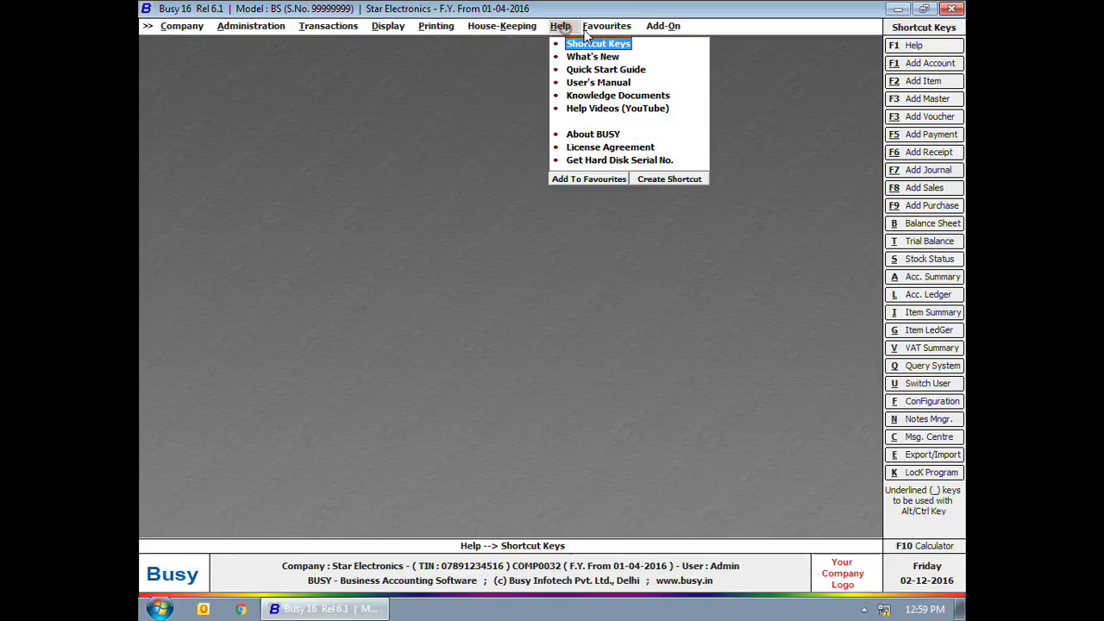
mouse_move(643, 33)
key("Right")
mouse_move(165, 26)
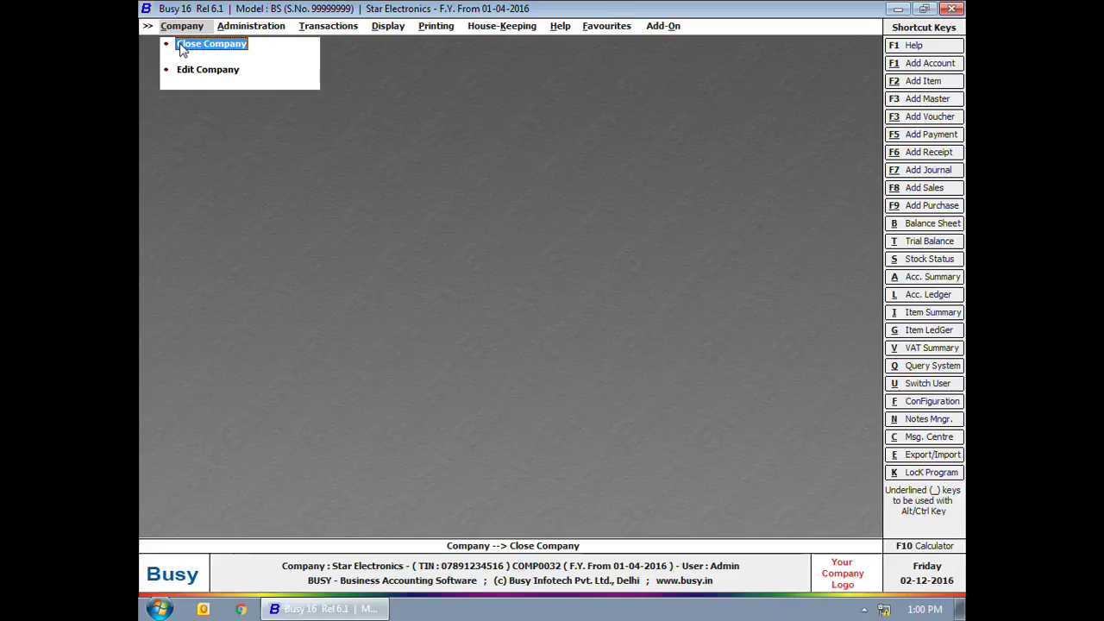
Step: Close the company, start Backup Data, and select Star Electronics, logging in as admin
left_click(182, 47)
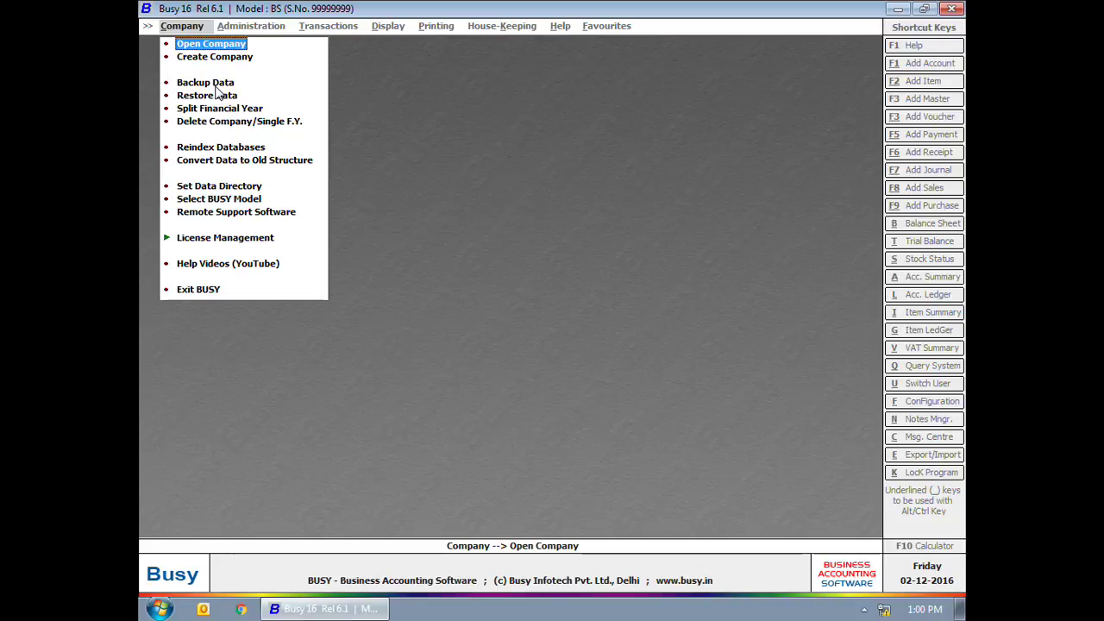
left_click(214, 84)
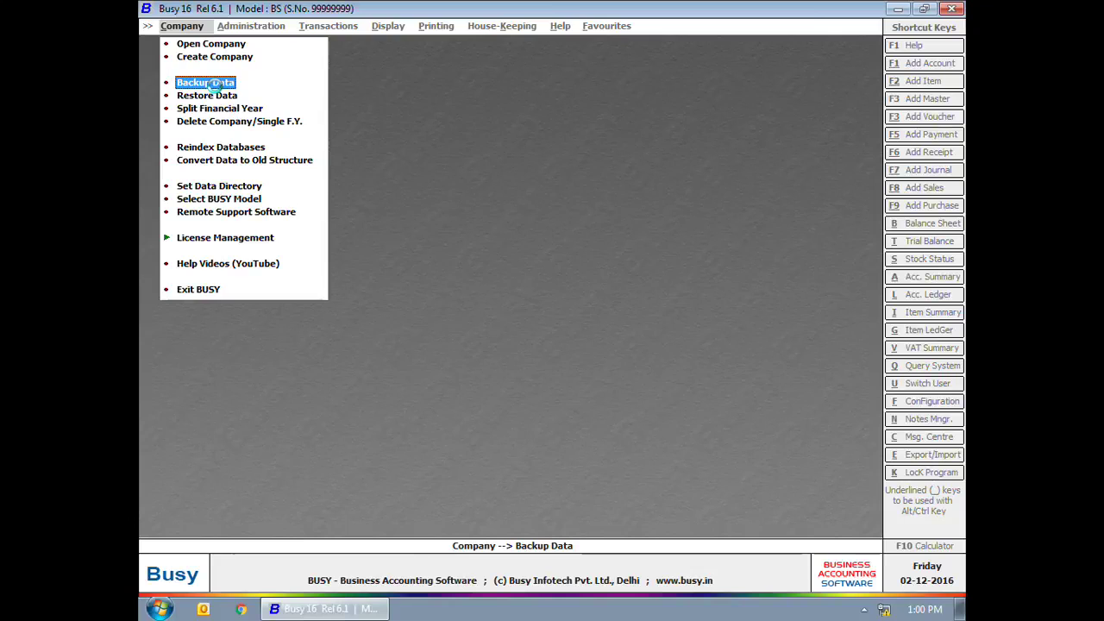
left_click(206, 84)
key("Down")
key("Down")
key("Down")
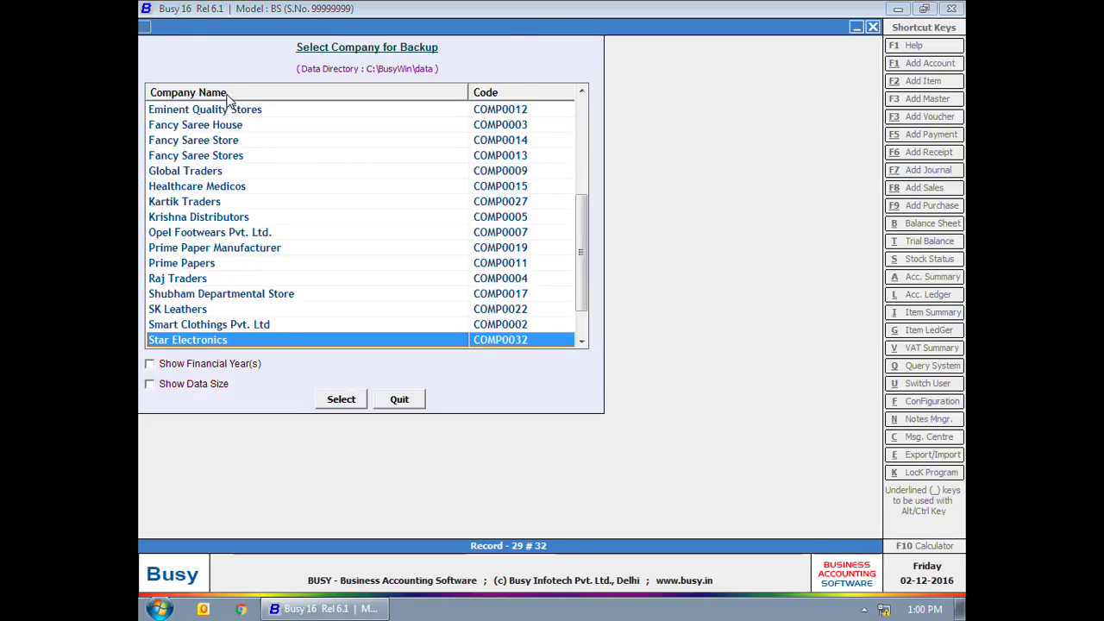
key("Return")
type("admin")
key("Return")
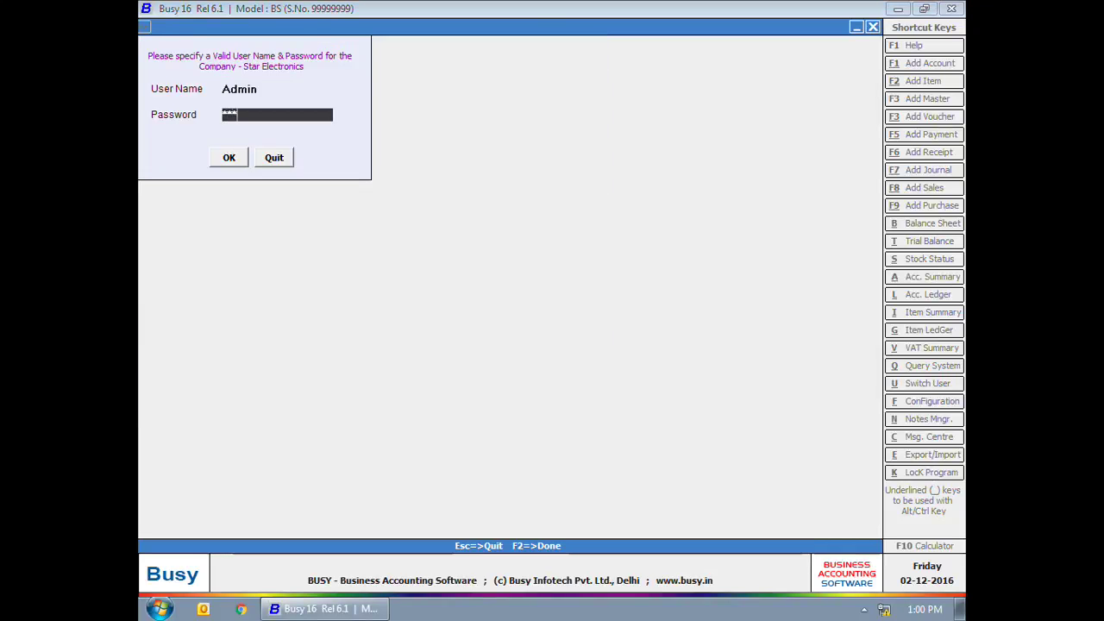
key("Return")
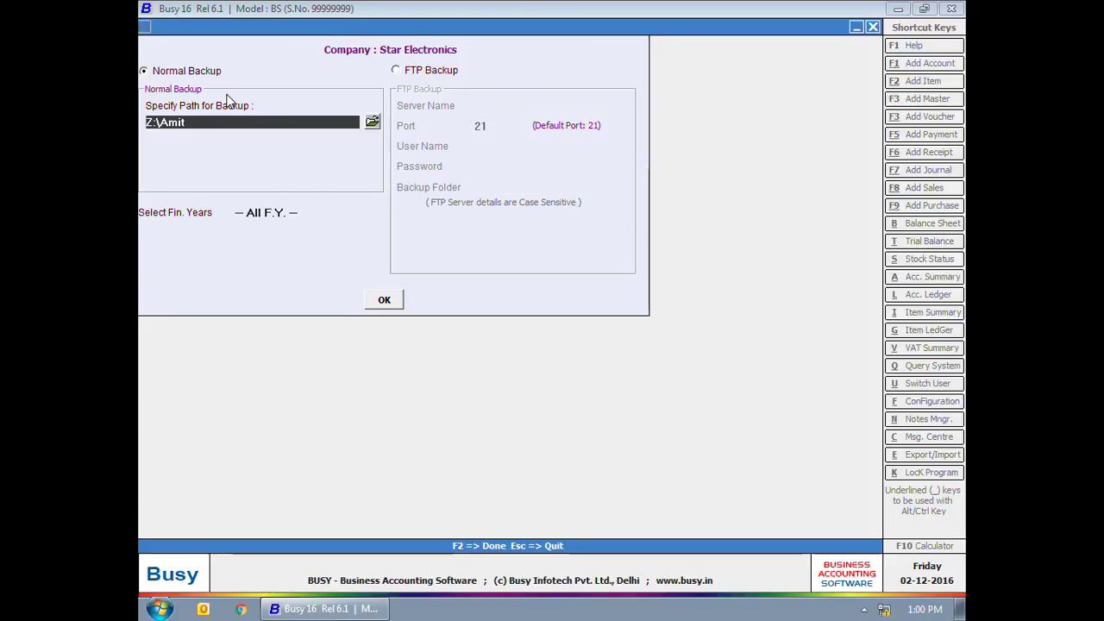
Step: Set C:\BusyWin as the destination, run the backup, and decline an extra copy
left_click(372, 121)
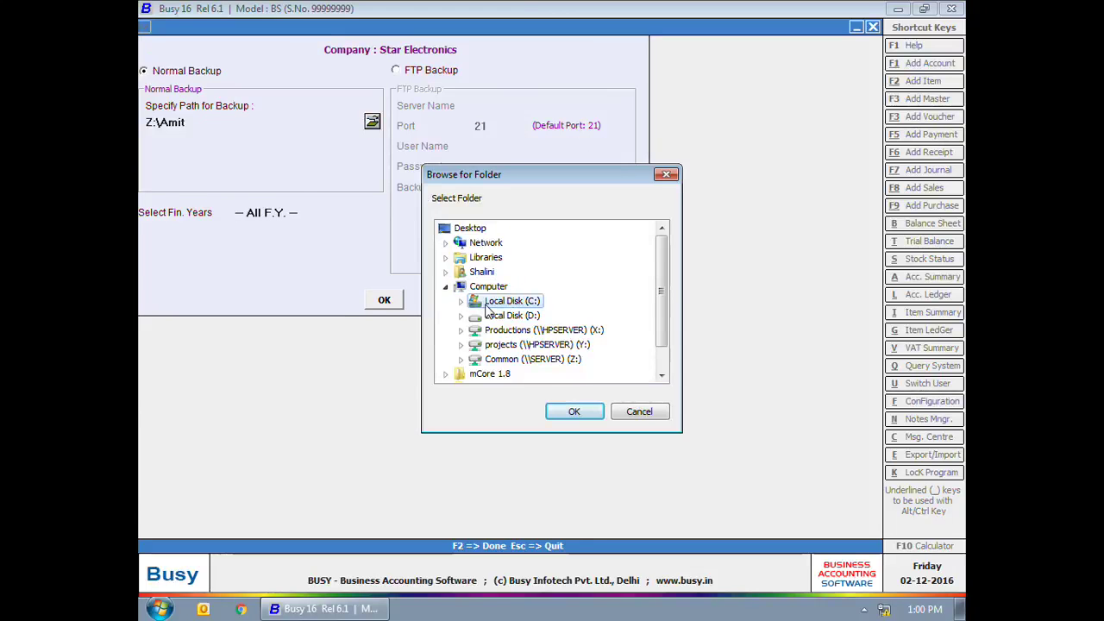
double_click(488, 301)
left_click(513, 243)
left_click(573, 412)
left_click(384, 299)
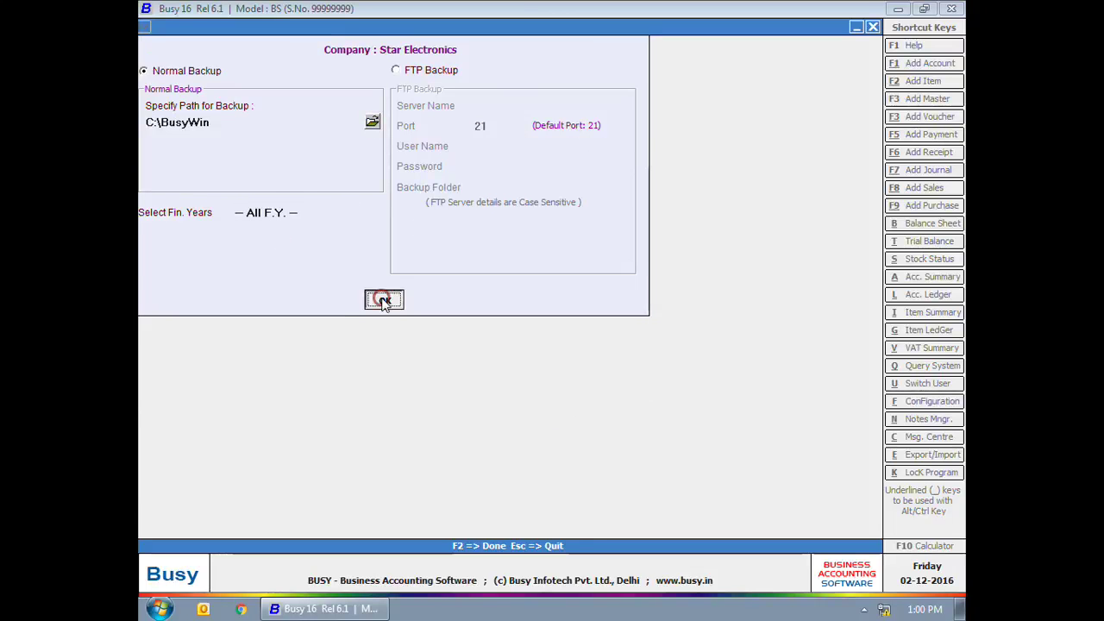
left_click(592, 341)
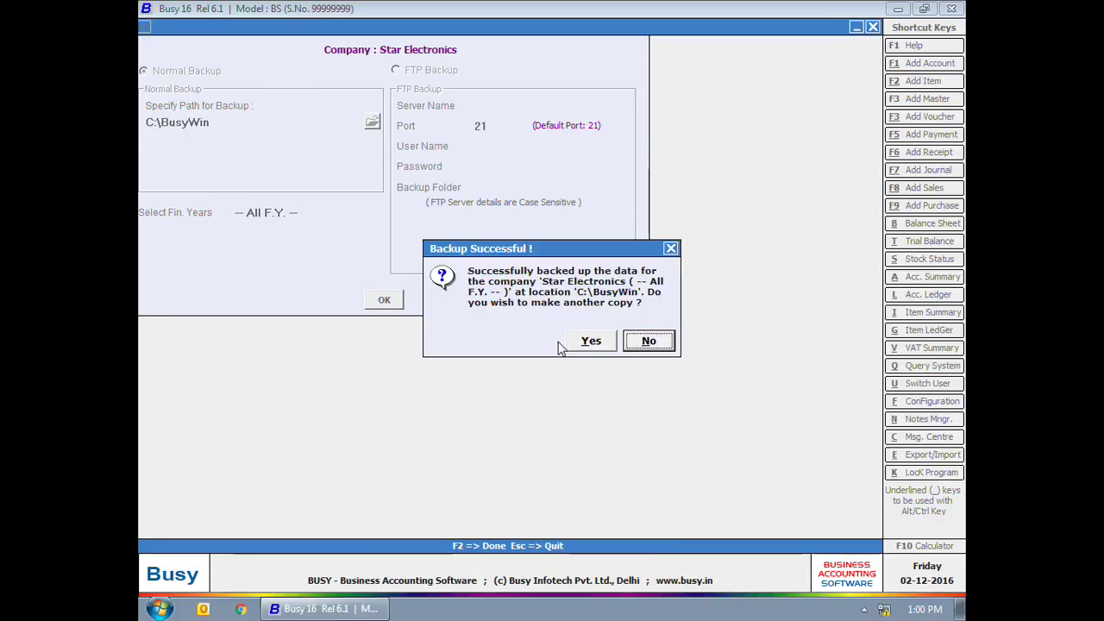
left_click(640, 340)
key("Escape")
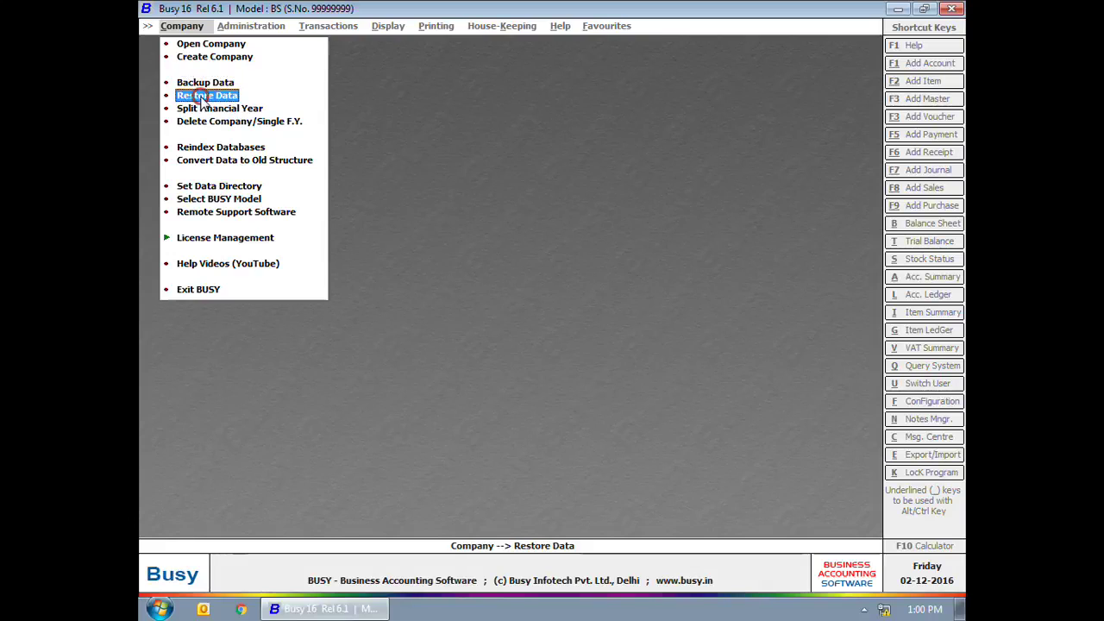
Step: Set C:\BusyWin on Local Disk (C:) as the Data Restoration source folder and start the restore
left_click(201, 97)
left_click(337, 152)
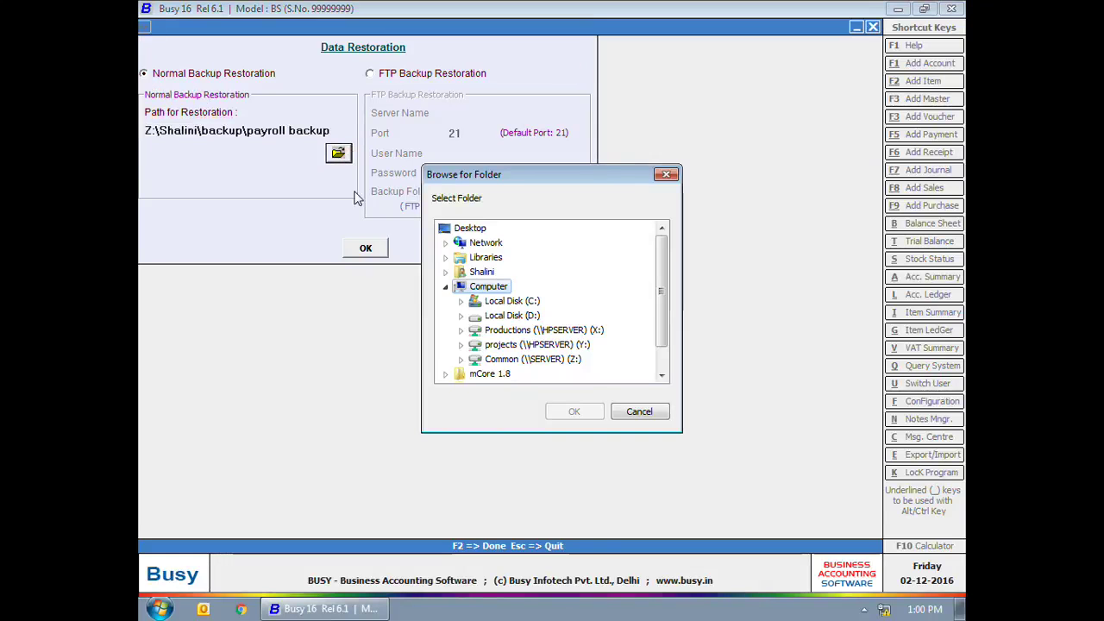
double_click(520, 303)
left_click(520, 243)
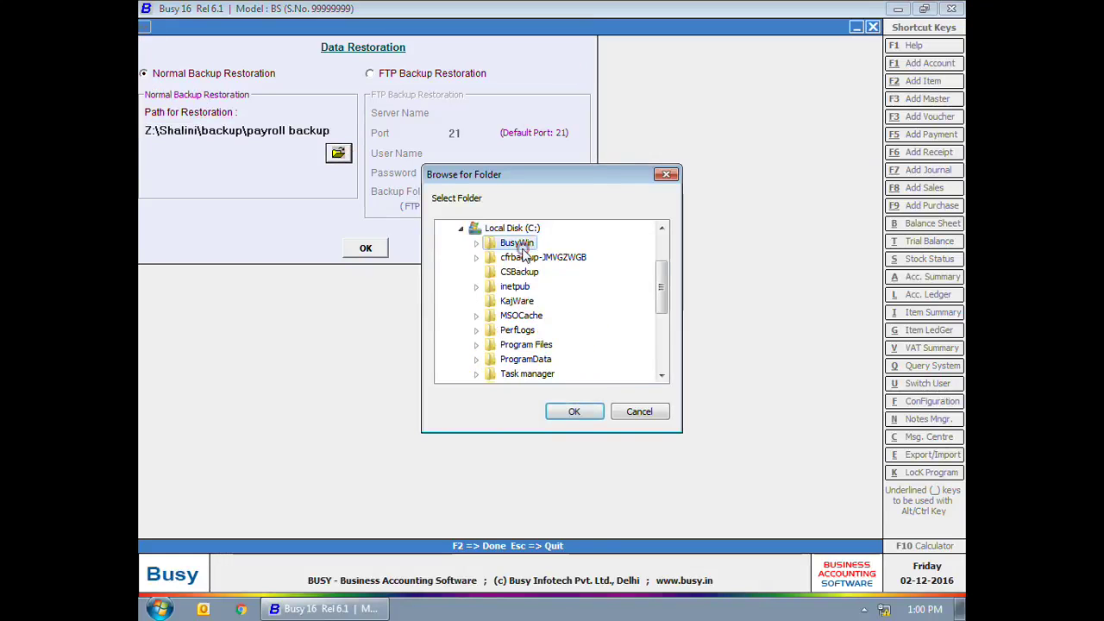
left_click(574, 412)
left_click(371, 249)
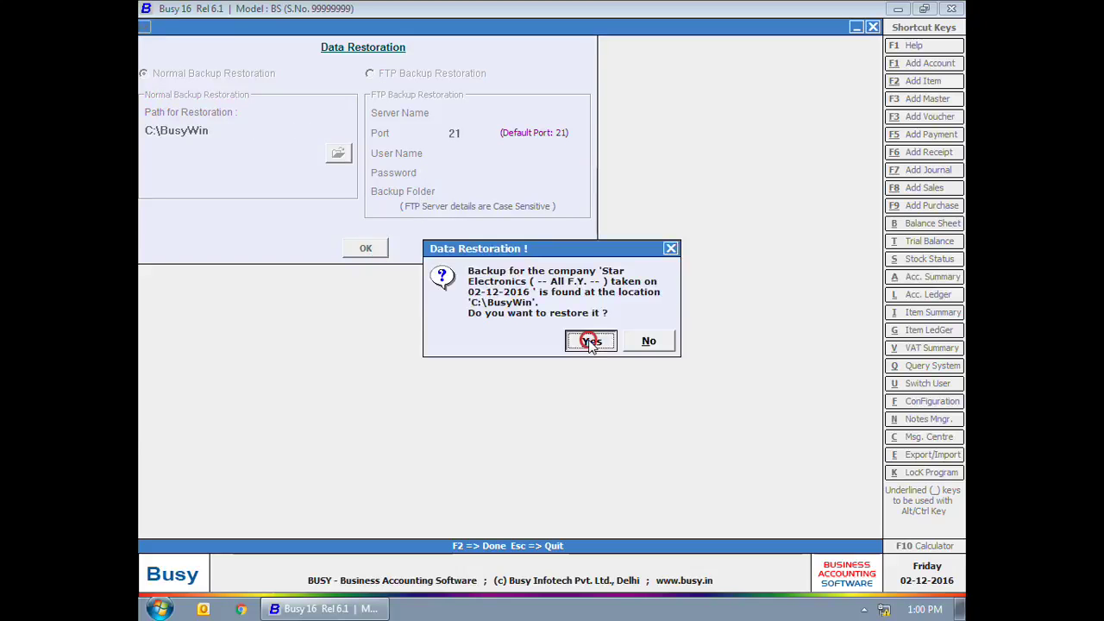
Step: Approve restoring and overwriting Star Electronics with superuser credentials, then close Data Restoration
left_click(592, 340)
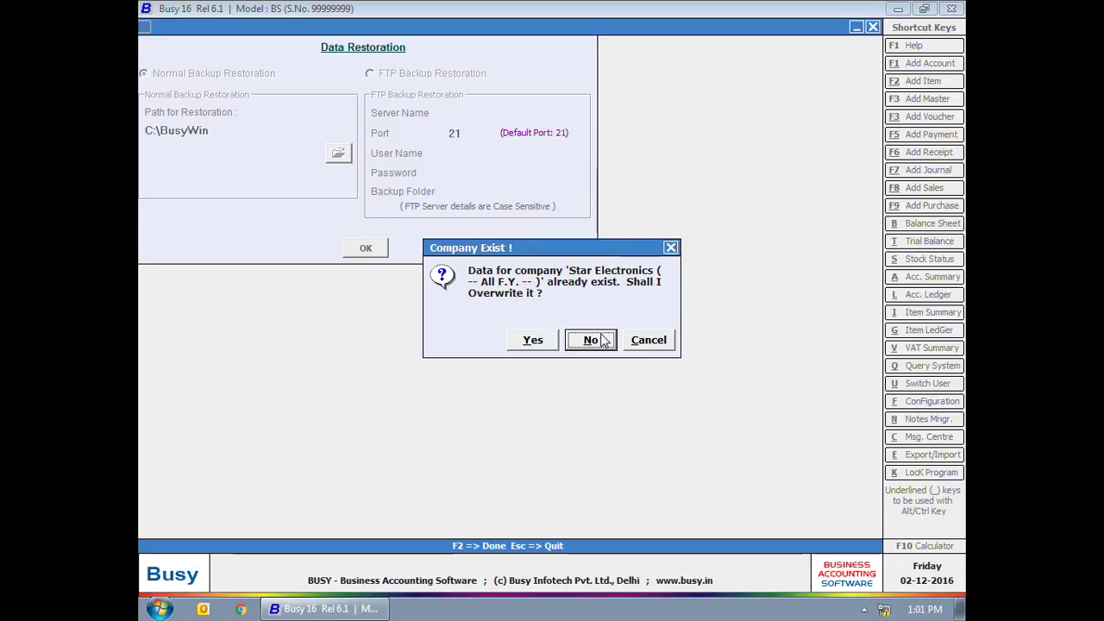
left_click(533, 341)
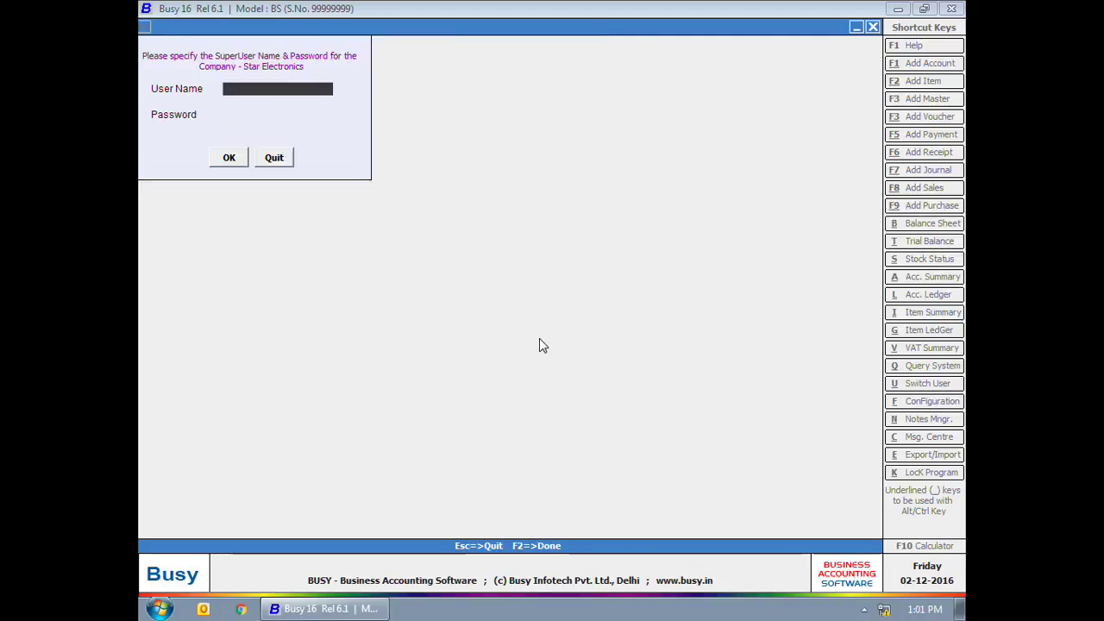
type("admin")
key("Return")
type("a")
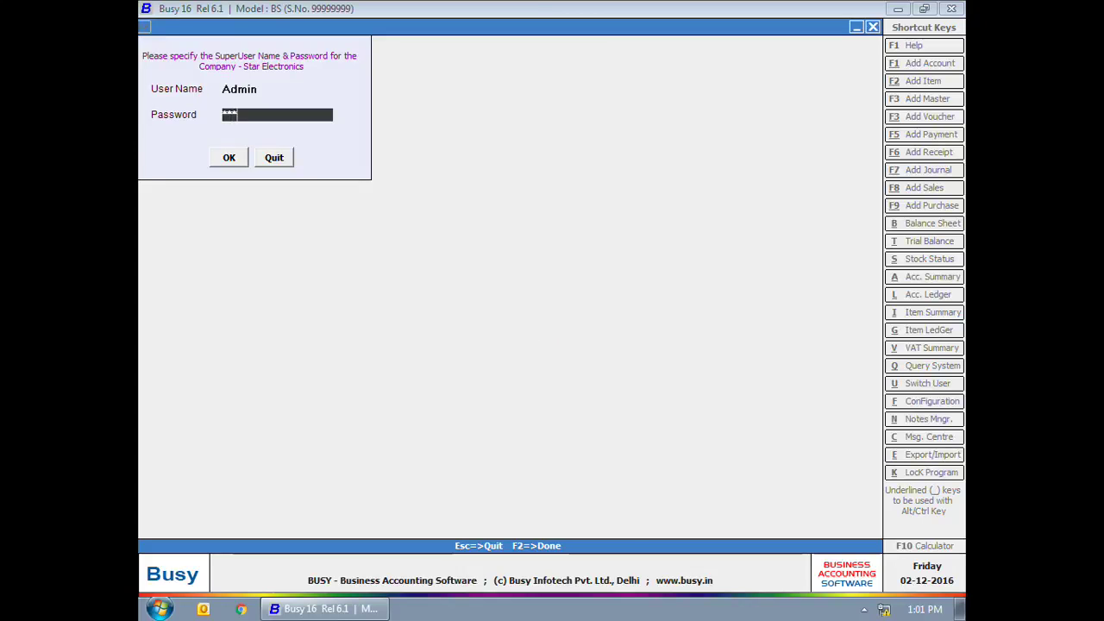
key("Return")
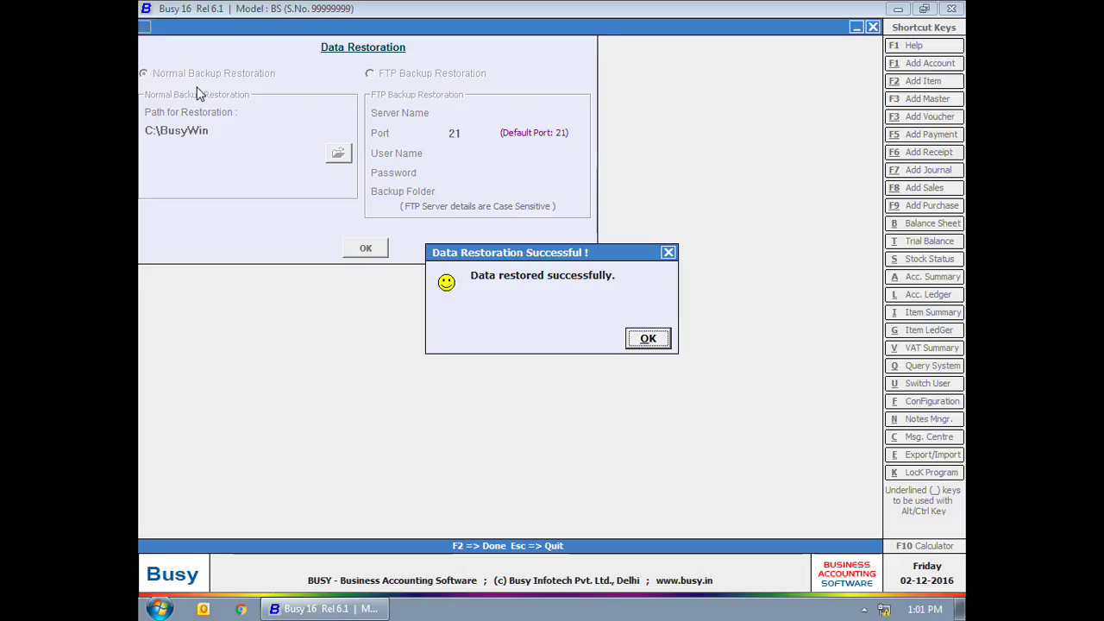
left_click(647, 337)
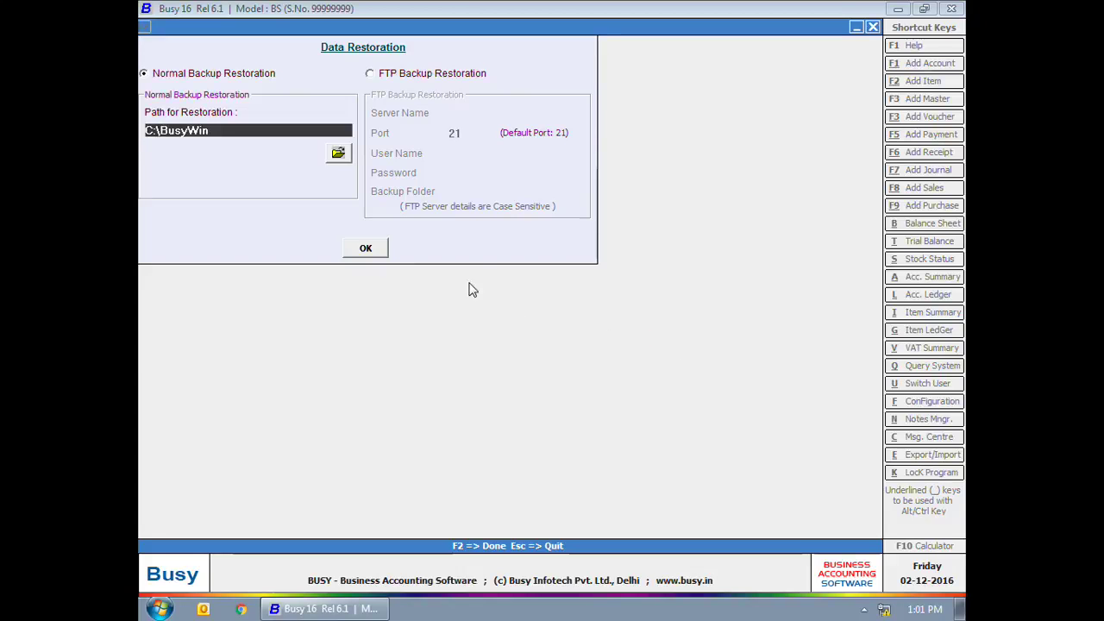
key("Escape")
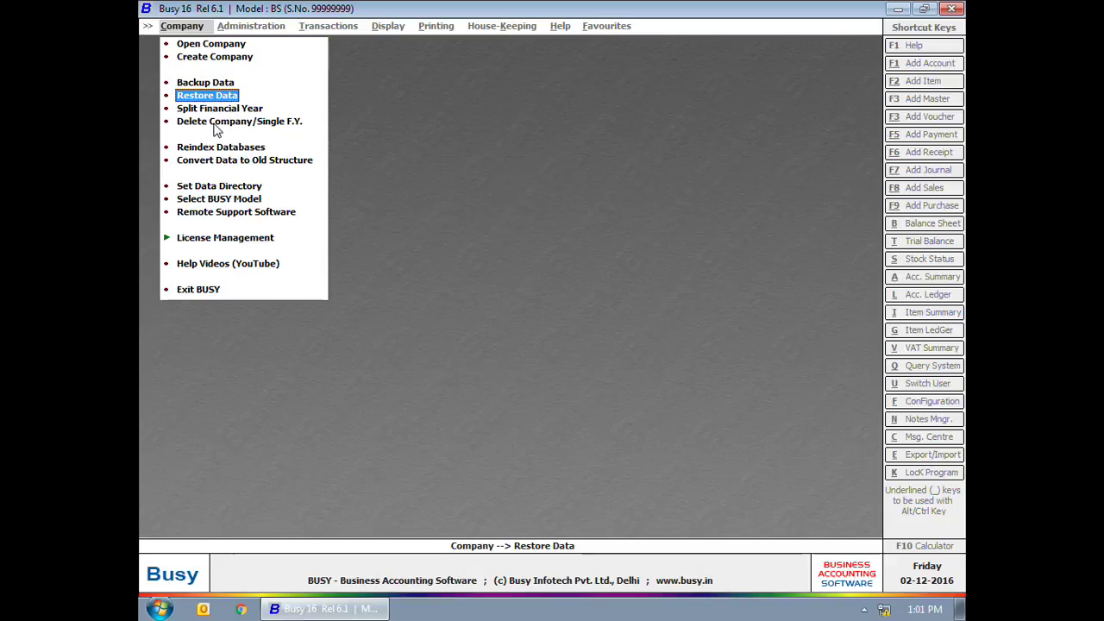
left_click(214, 122)
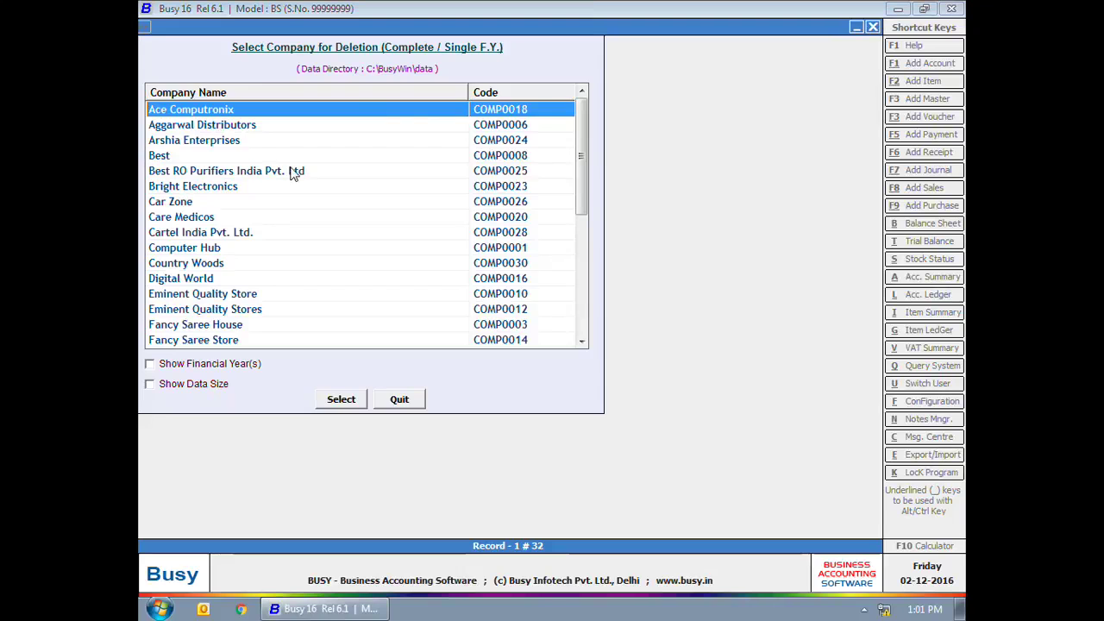
key("End")
key("Return")
type("admin")
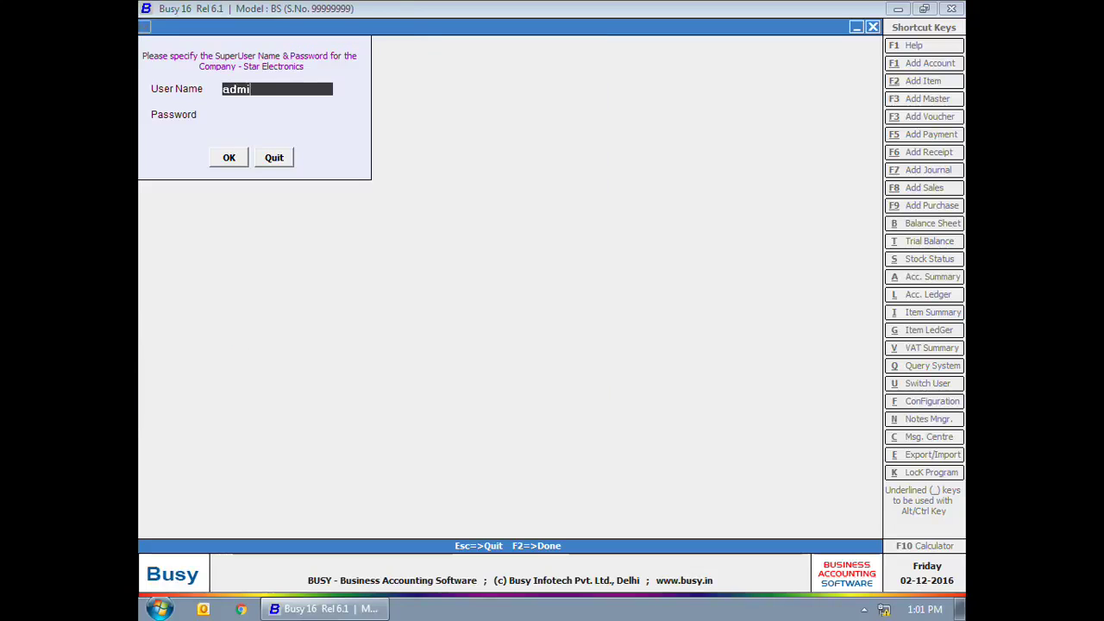
key("Return")
type("123")
key("Return")
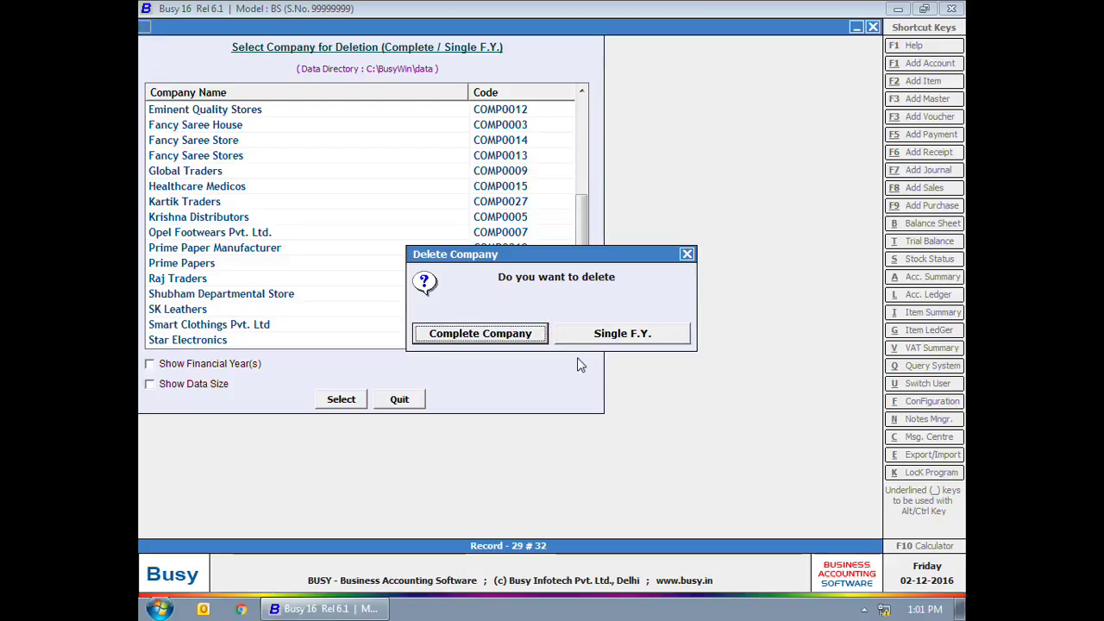
left_click(464, 336)
left_click(648, 342)
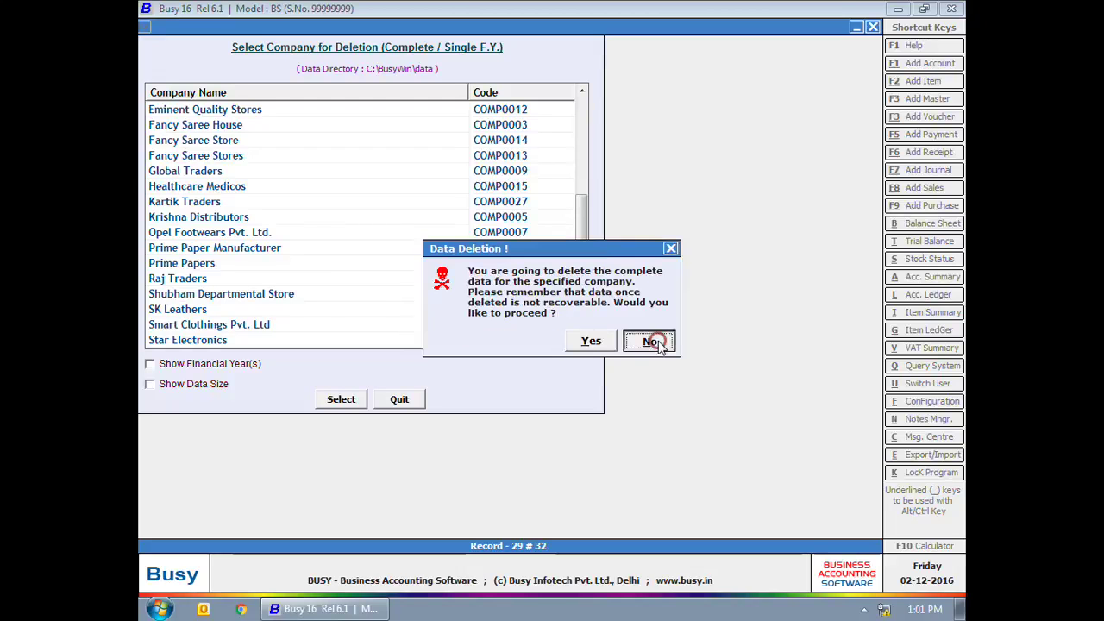
left_click(398, 398)
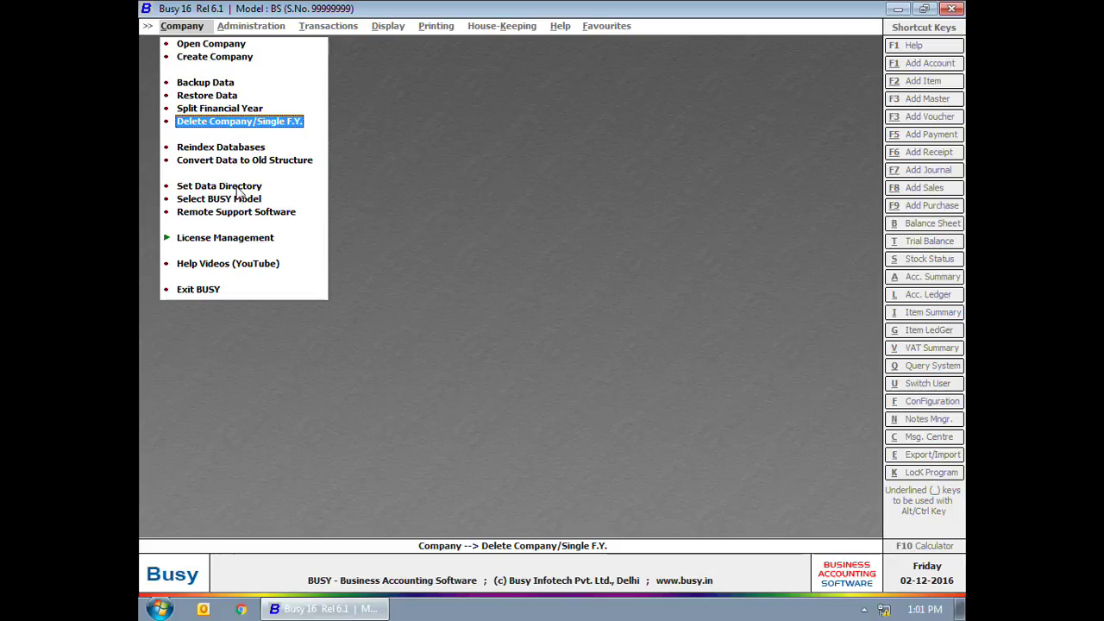
left_click(238, 186)
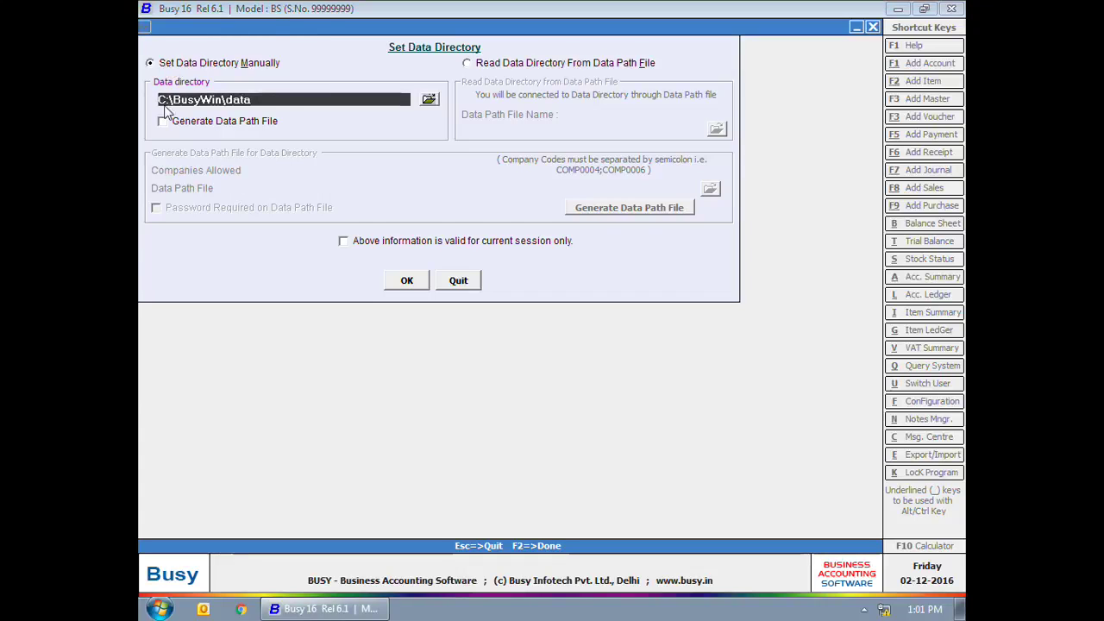
double_click(256, 100)
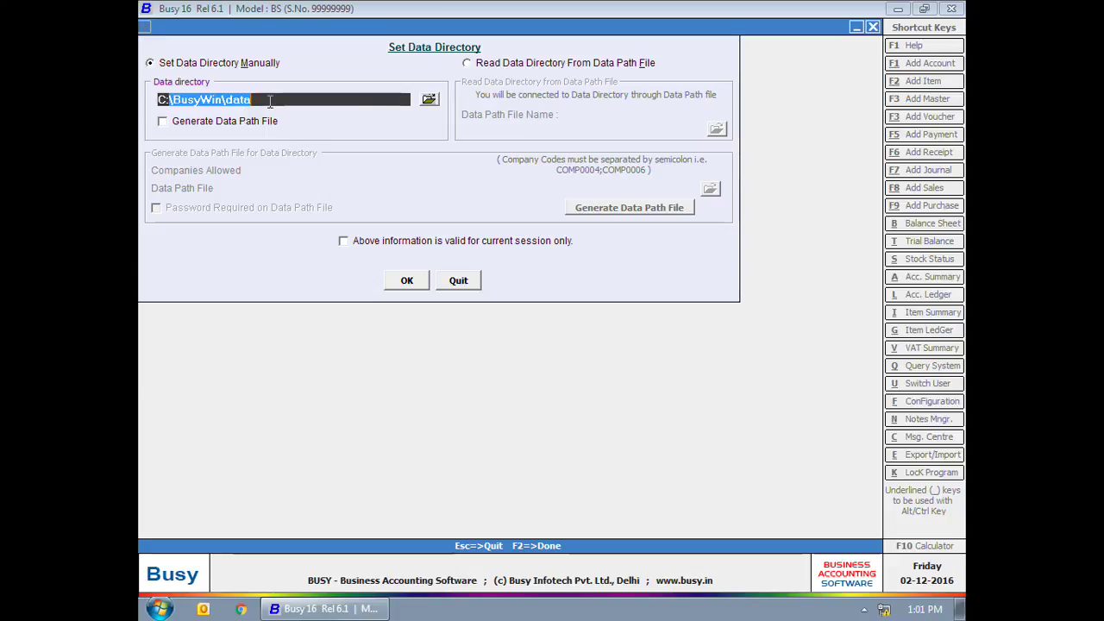
left_click(263, 100)
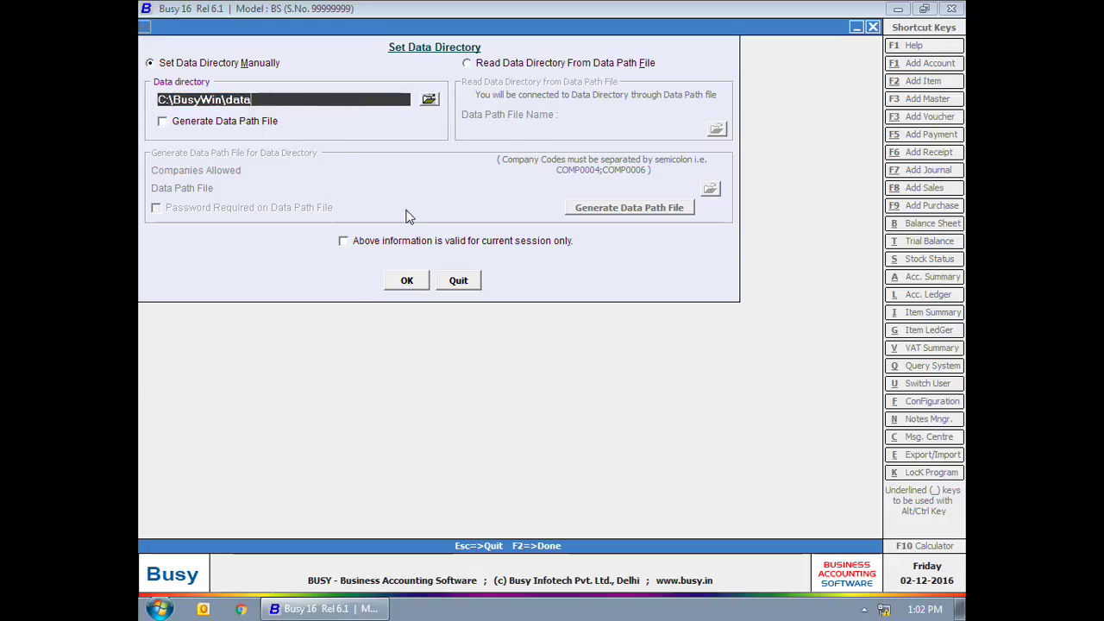
left_click(429, 99)
left_click(639, 412)
left_click(402, 283)
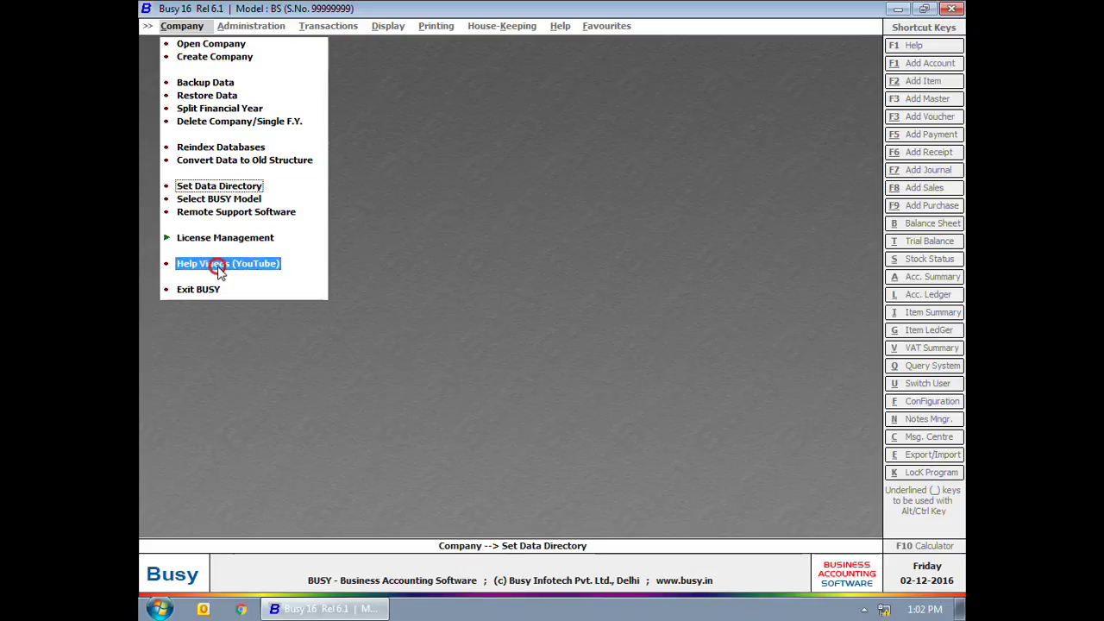
Step: Launch Help Videos (YouTube) and agree to connect and watch the BUSY playlist now
left_click(218, 264)
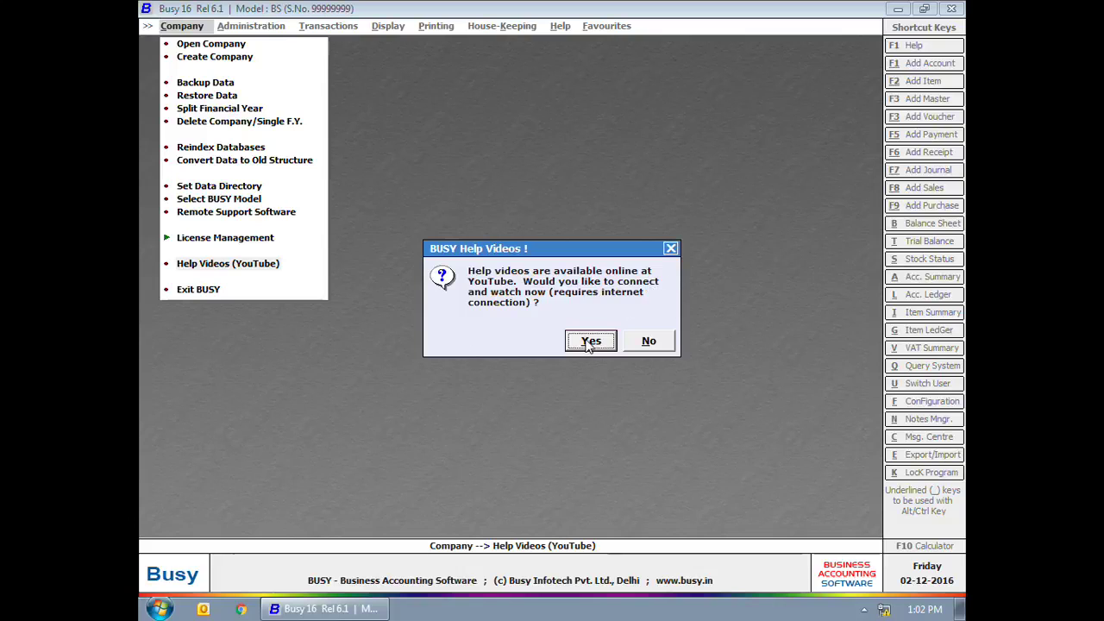
left_click(578, 341)
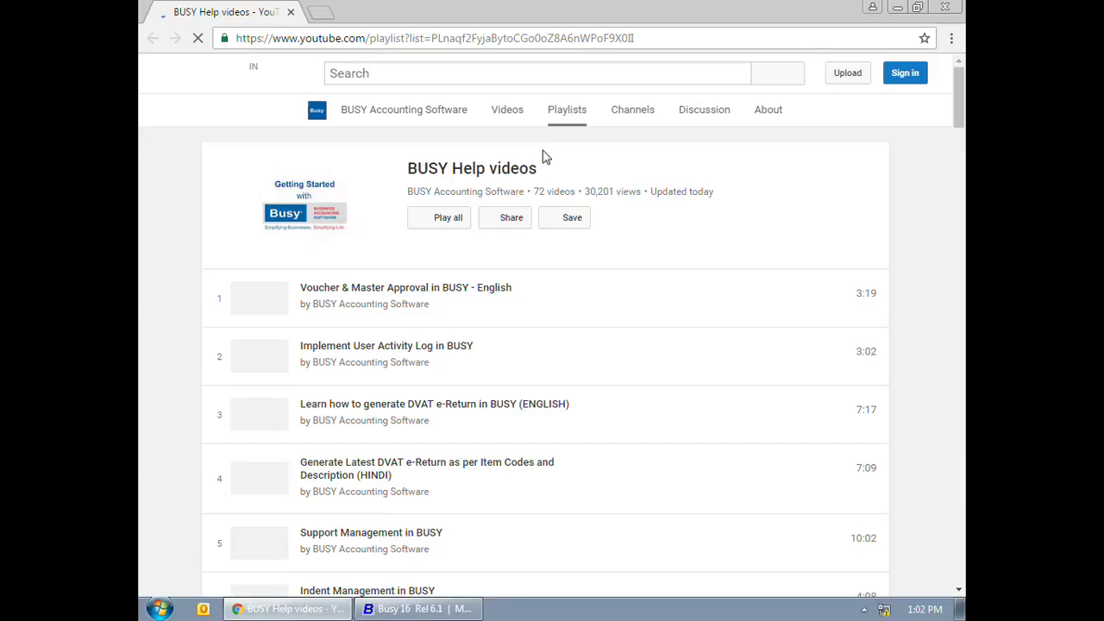
Step: Browse the BUSY Help videos playlist, close Chrome, then choose Company > Exit BUSY
scroll(444, 328, "down", 6)
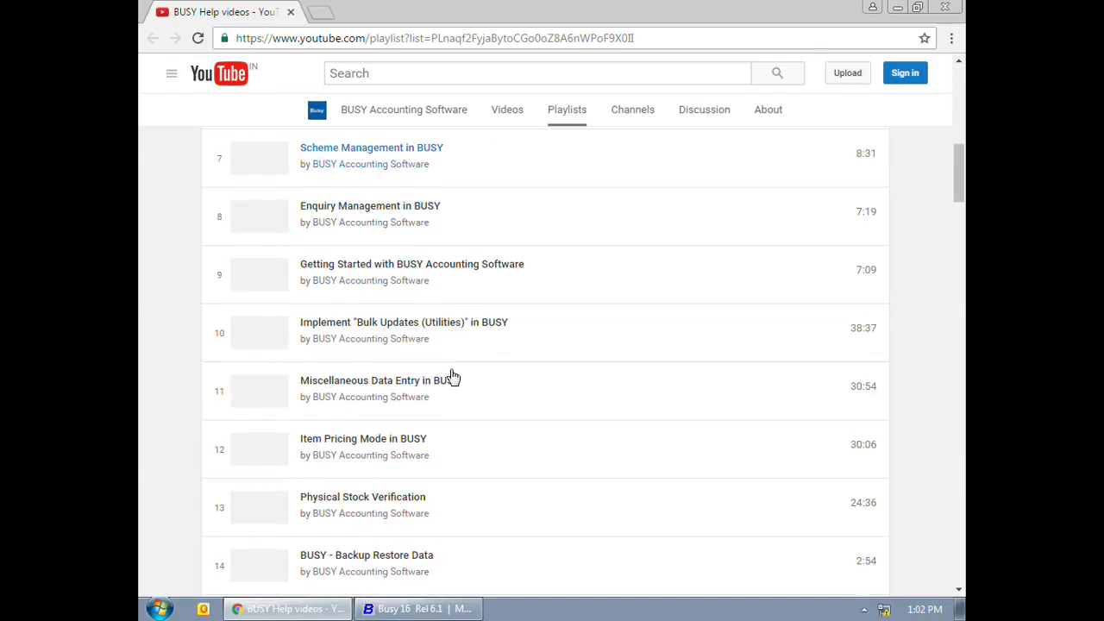
scroll(453, 375, "down", 6)
scroll(443, 365, "up", 14)
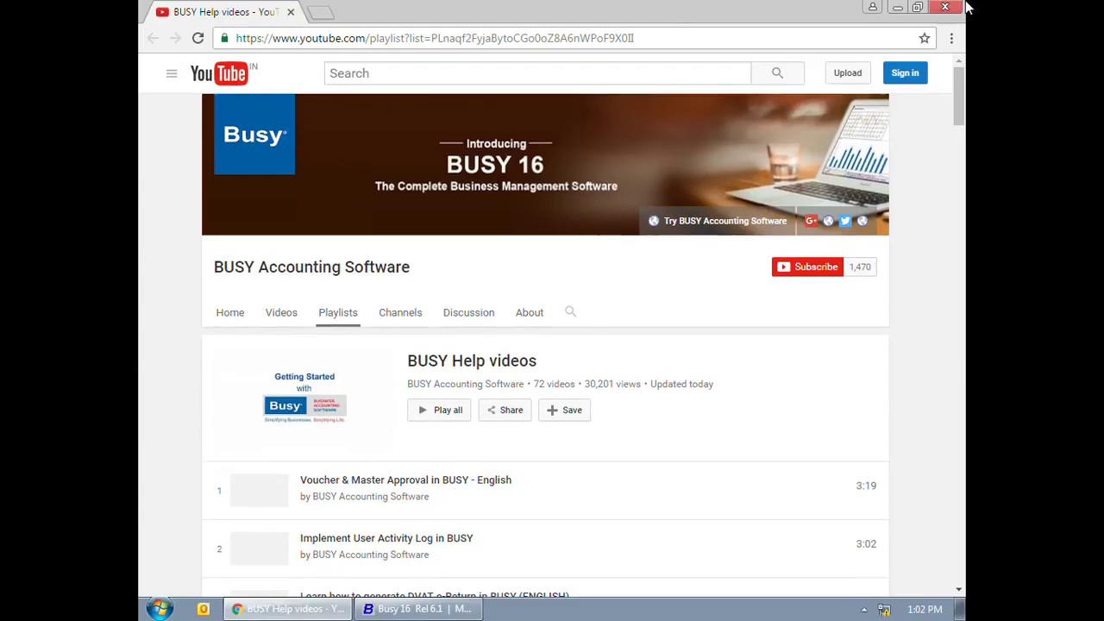
left_click(946, 7)
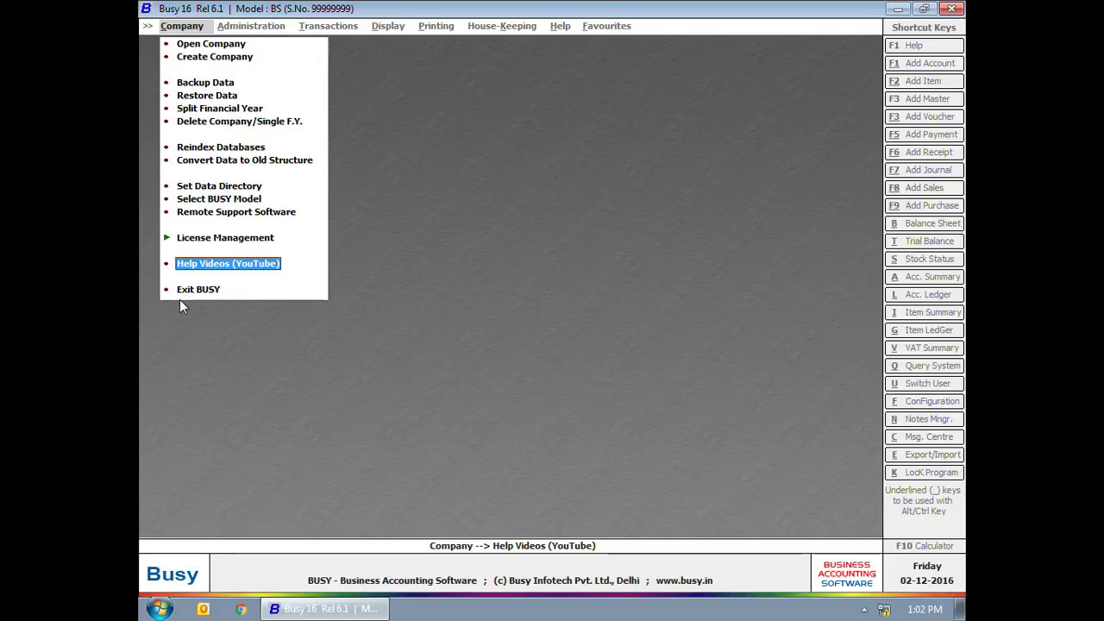
left_click(199, 289)
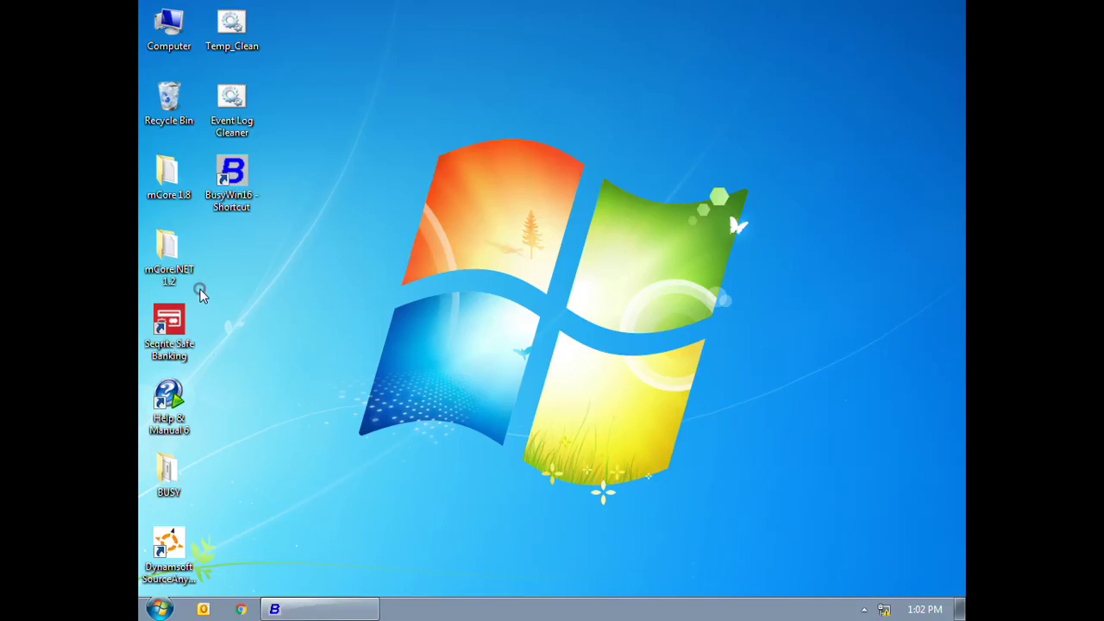